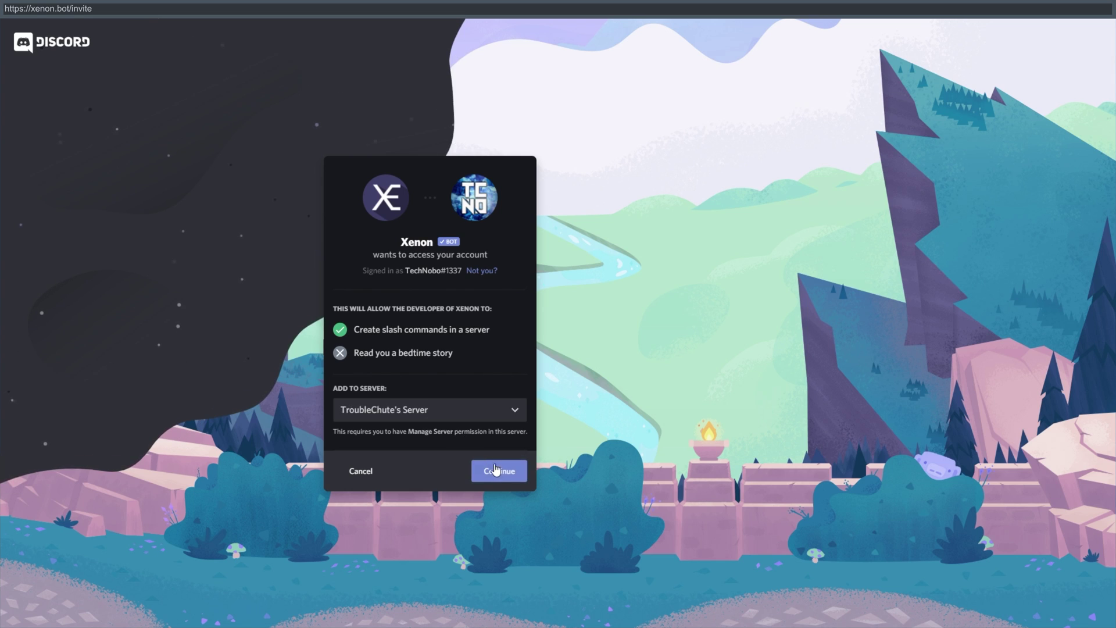
Step: Choose TroubleChute's Server for Xenon and authorize the bot with Administrator permission
click(499, 471)
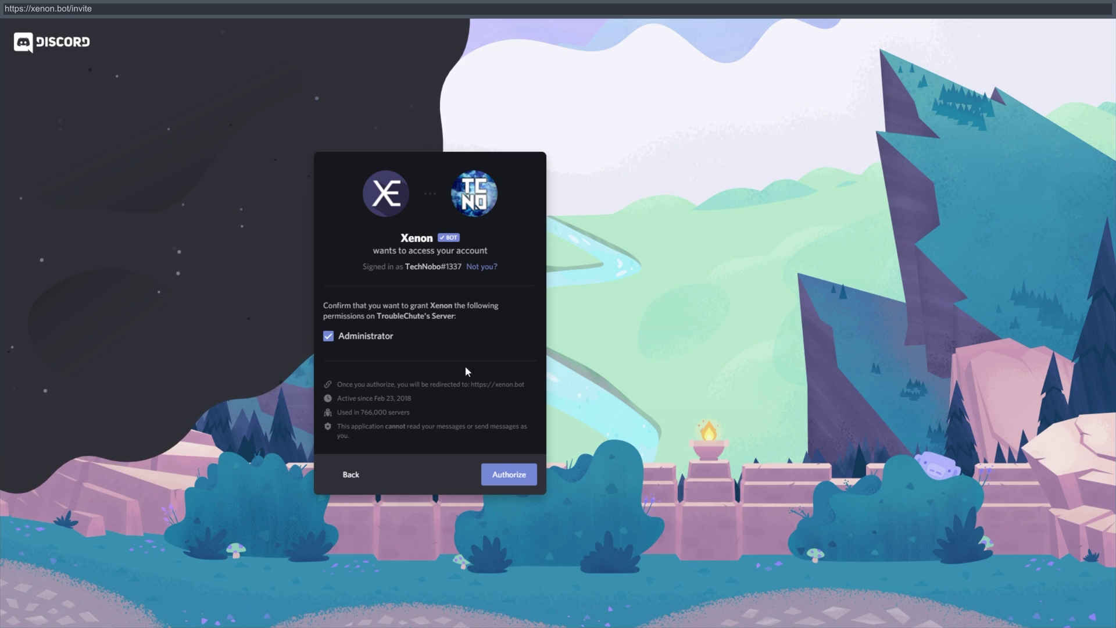
click(503, 469)
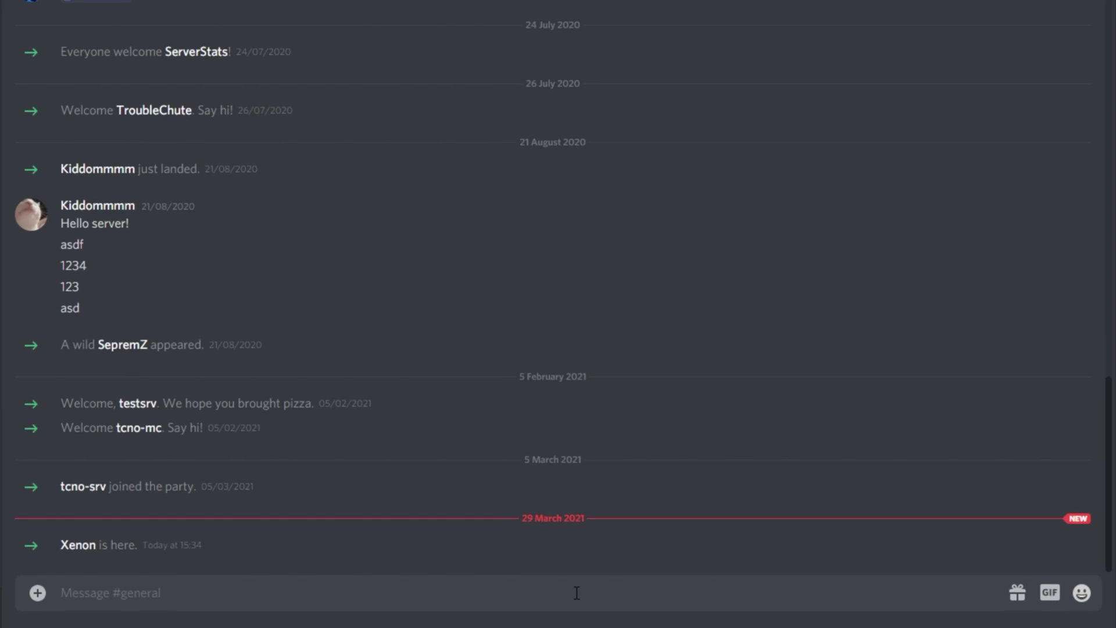
Step: Browse Xenon's slash commands via /, then open User Settings on the Text & Images page
text(/)
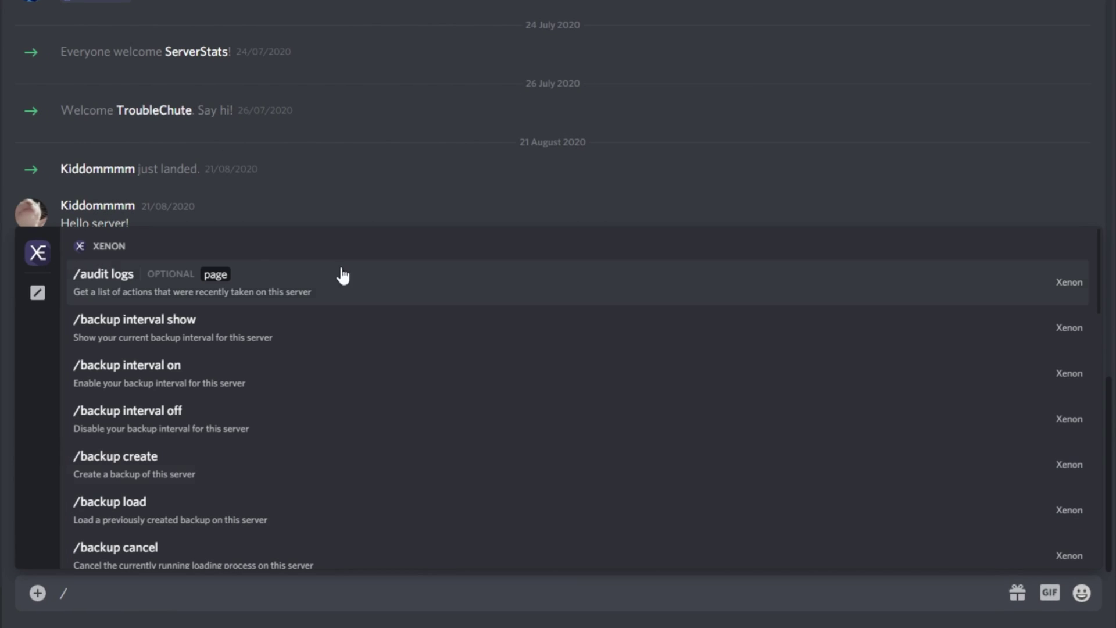
scroll(529, 301, down, 10)
scroll(530, 303, down, 4)
scroll(531, 303, up, 15)
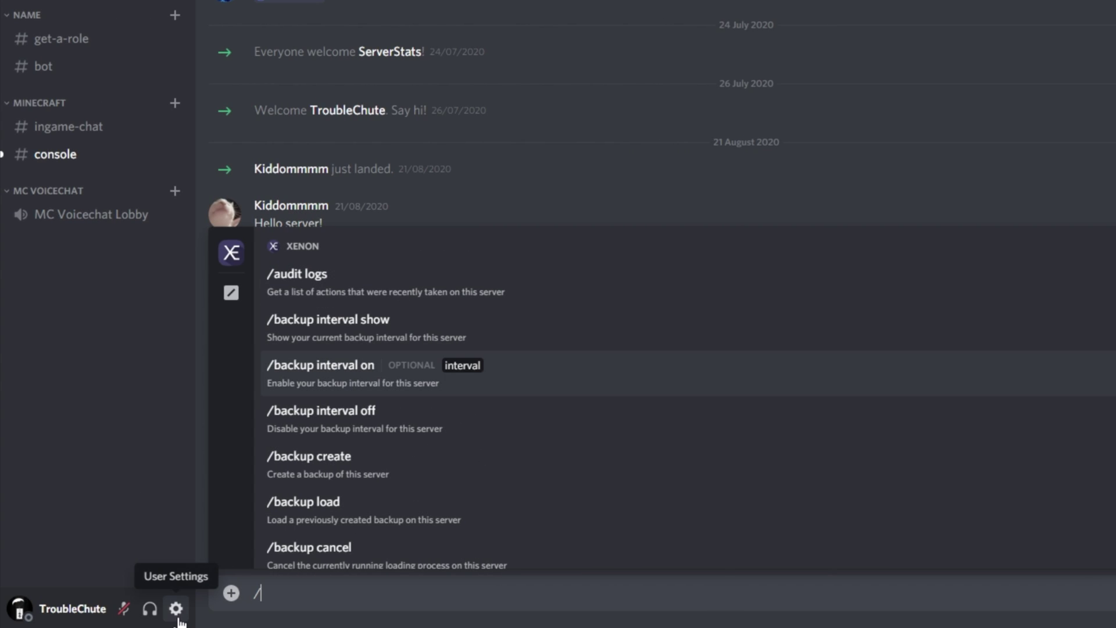
click(176, 609)
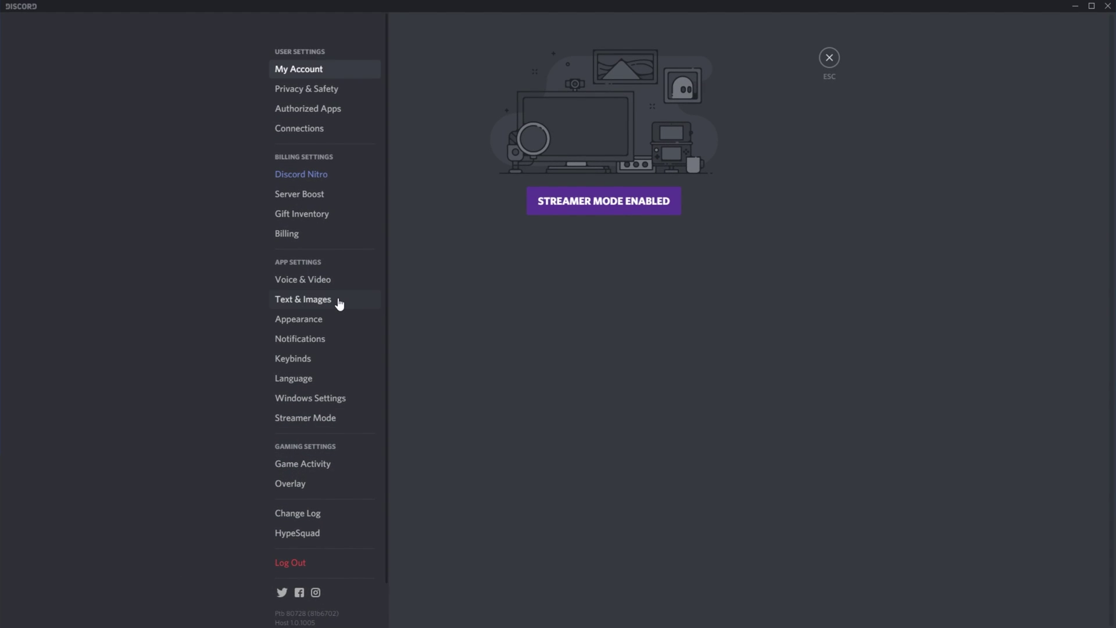
click(338, 299)
Step: Scroll the Text & Images options to check the text box preview, then close settings
scroll(500, 401, down, 5)
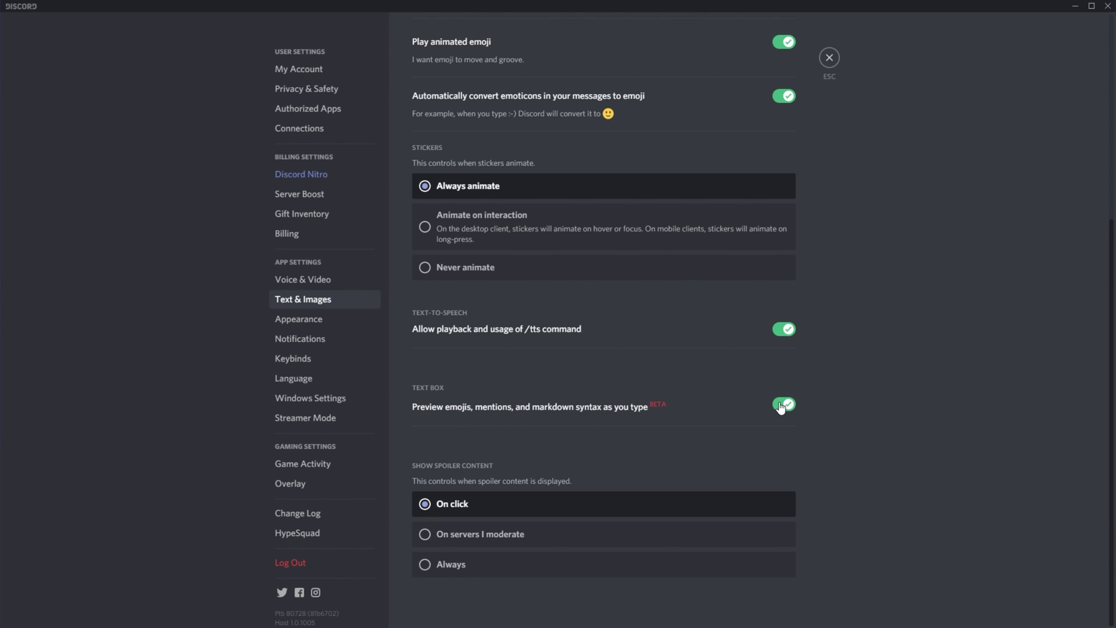
key(Escape)
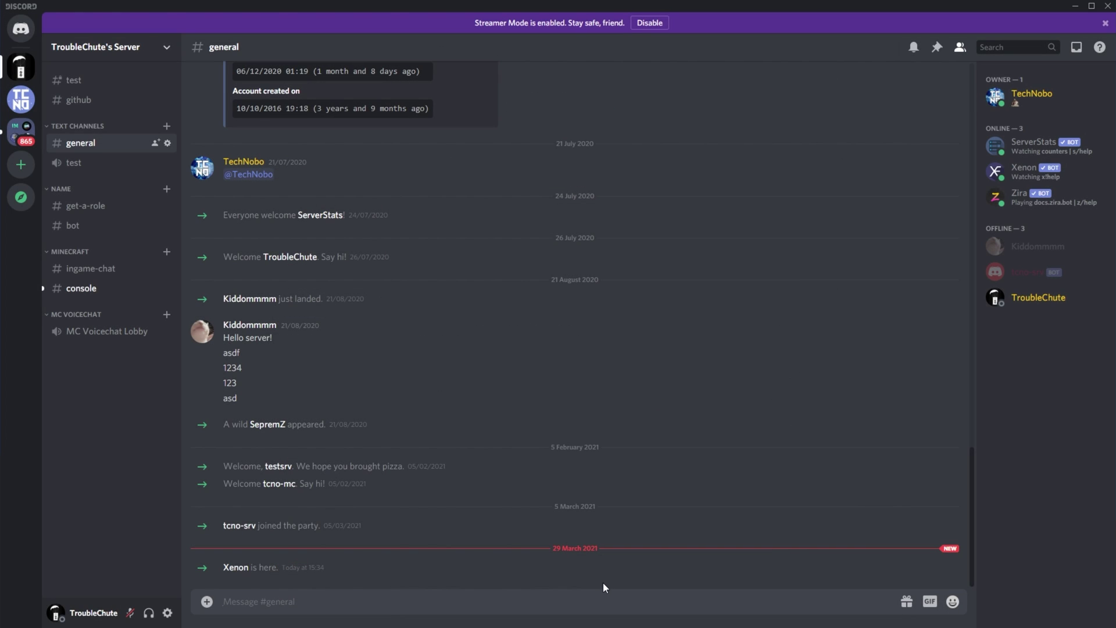
Step: In Server Settings > Roles, drag the Xenon role above Owner and save the new order
click(133, 51)
click(150, 131)
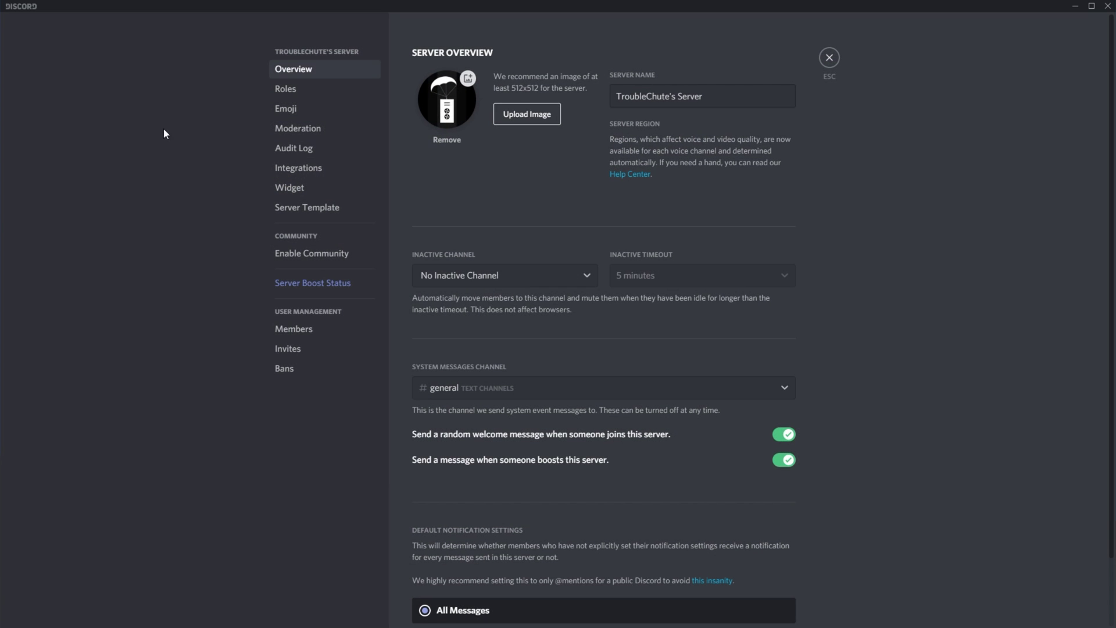
click(281, 91)
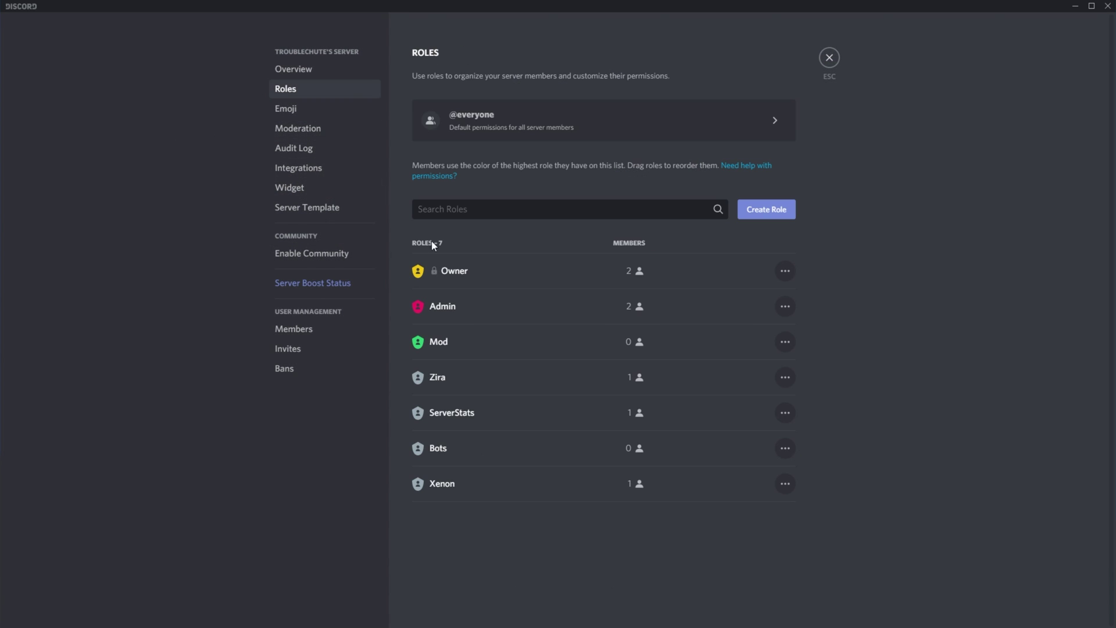
click(708, 479)
drag(440, 205, 457, 135)
click(769, 600)
click(829, 57)
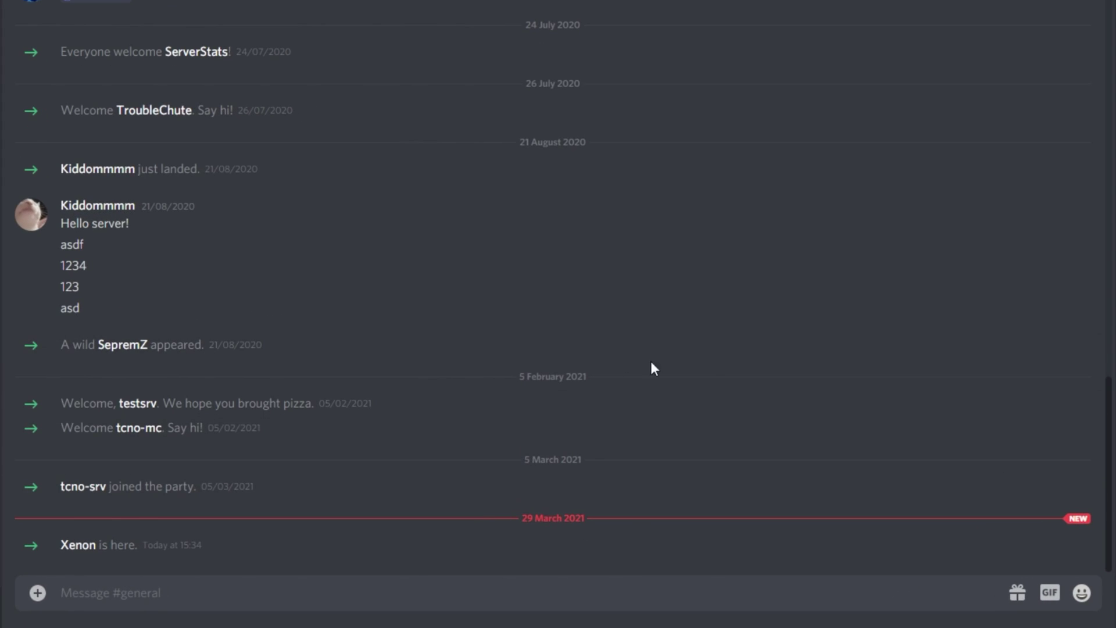
Step: Send /backup create to have Xenon back up TroubleChute's Server
click(520, 604)
text(/backup create)
key(Return)
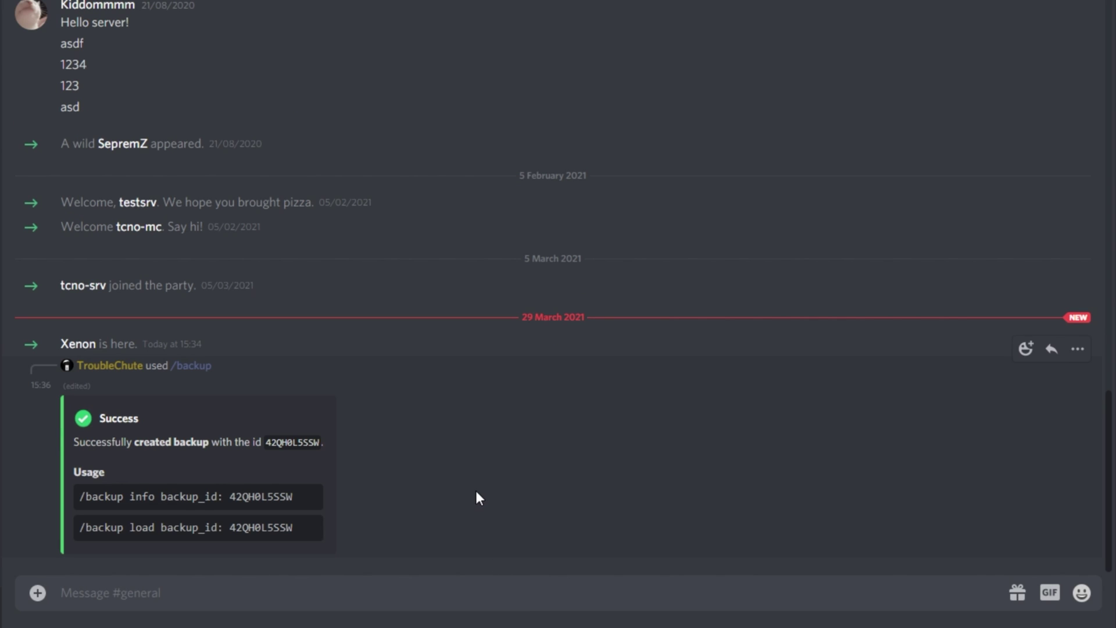
Step: Copy and send the /backup info command, then select the /backup load line
double_click(280, 442)
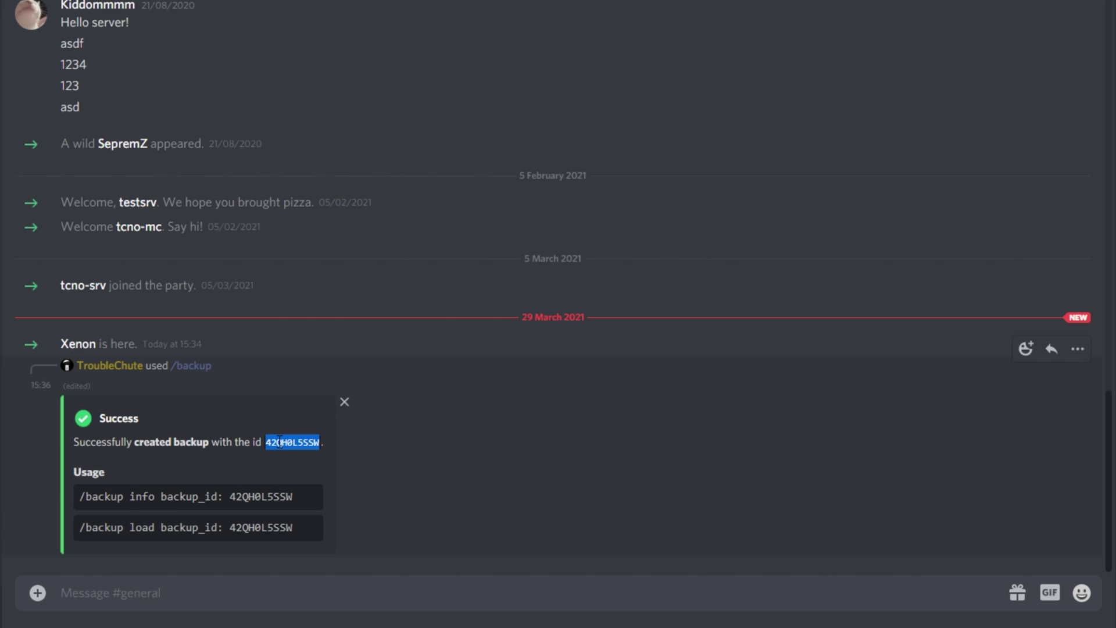
drag(294, 497, 71, 498)
key(ctrl+c)
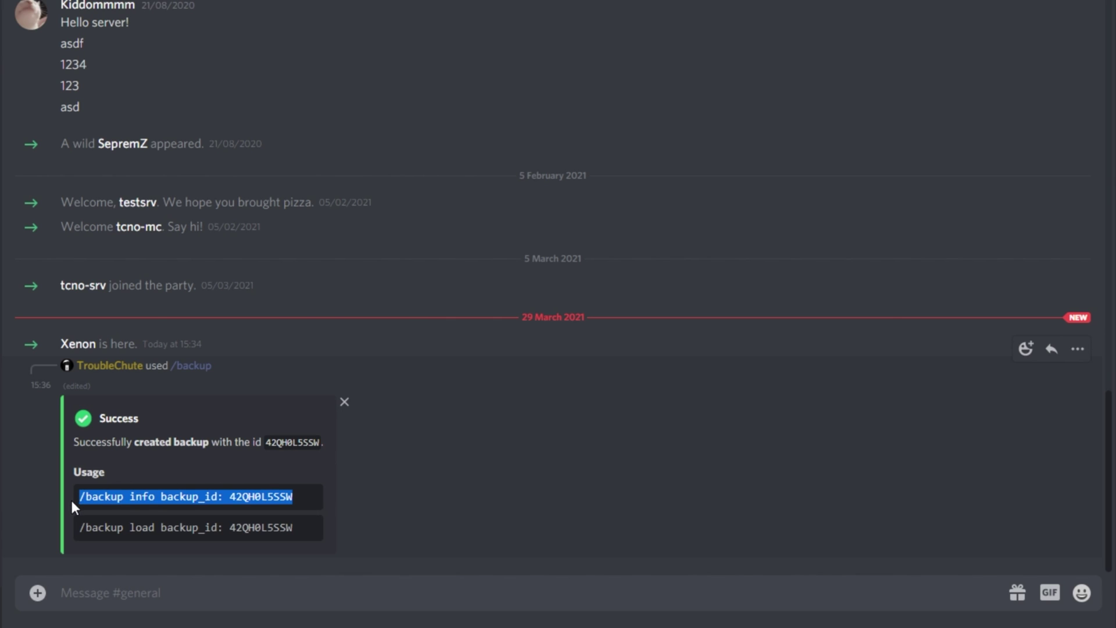
click(206, 591)
key(ctrl+v)
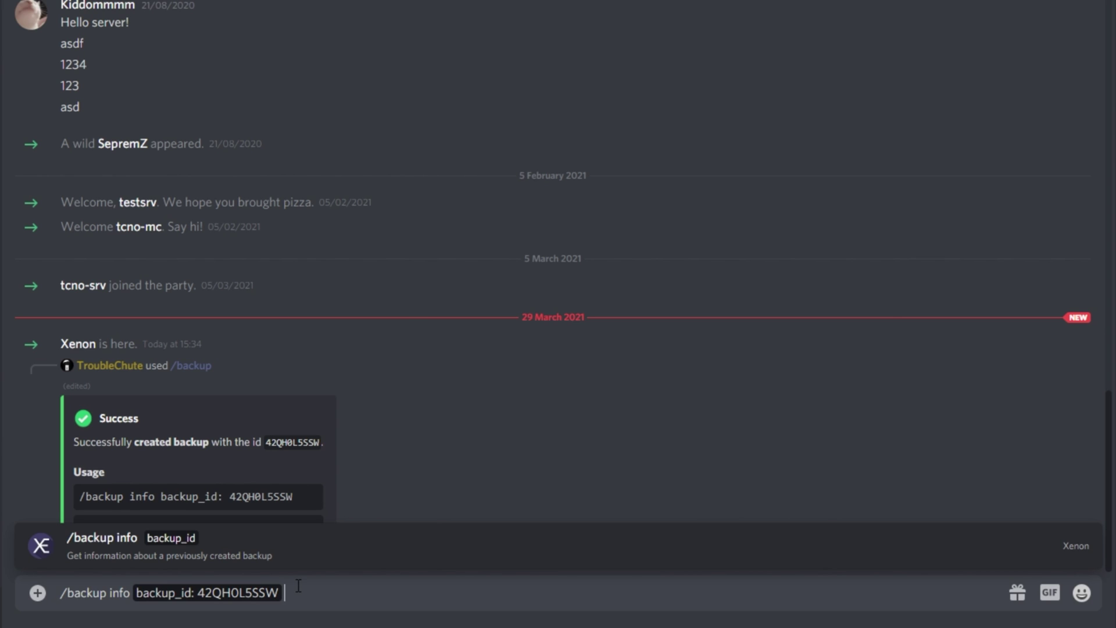
key(Return)
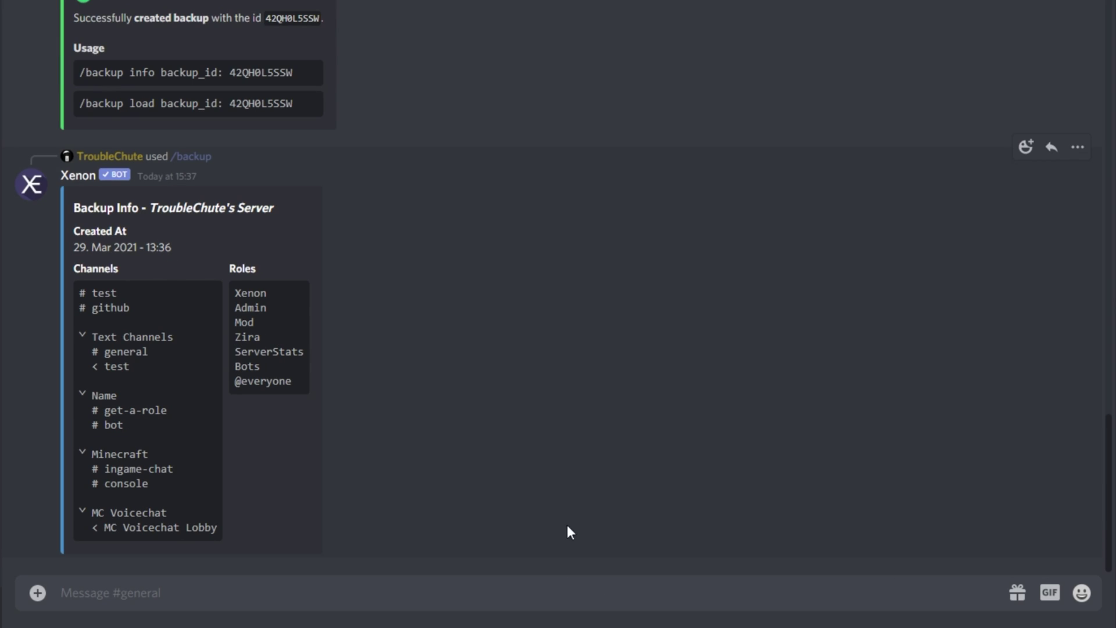
scroll(308, 170, up, 3)
drag(295, 197, 153, 192)
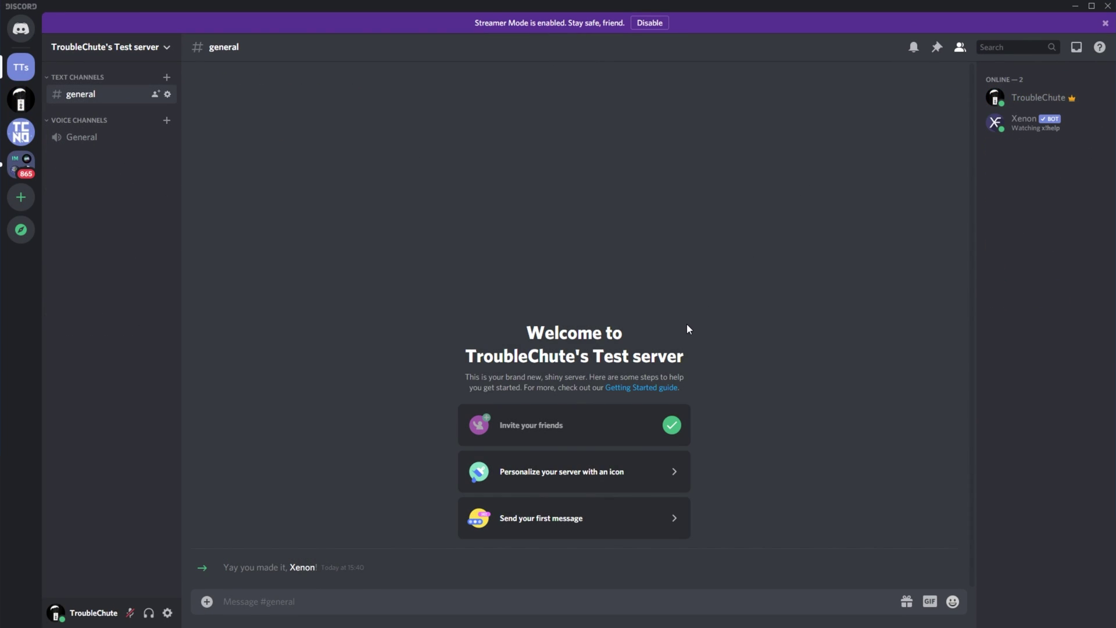
Step: Send /backup load with the pasted backup id in the test server, then /confirm the warning
click(479, 603)
text(/backup load)
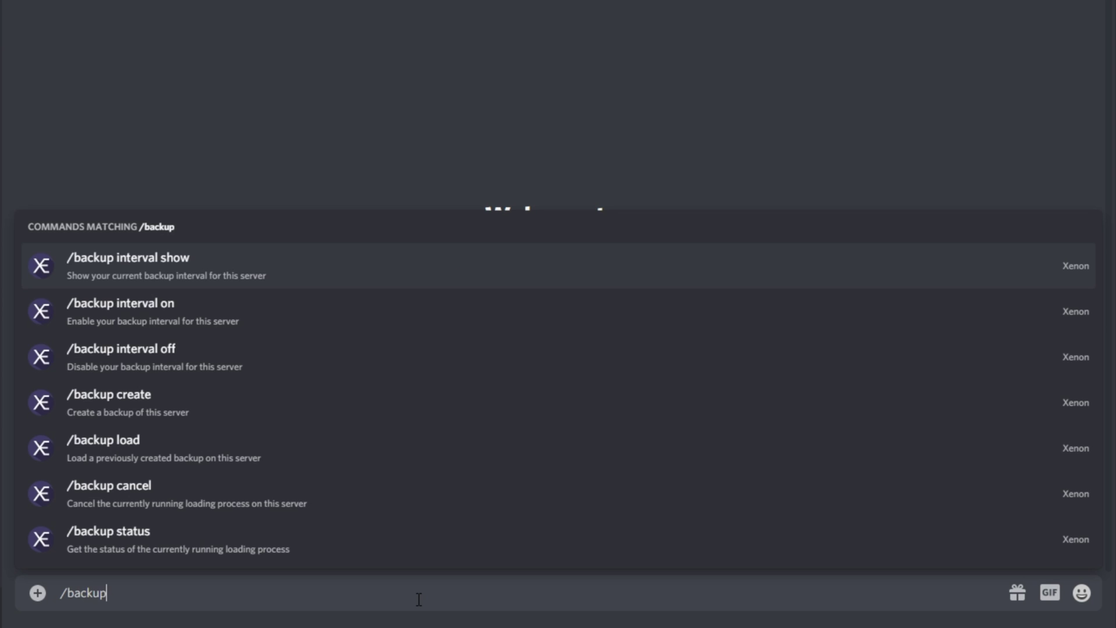
key(Tab)
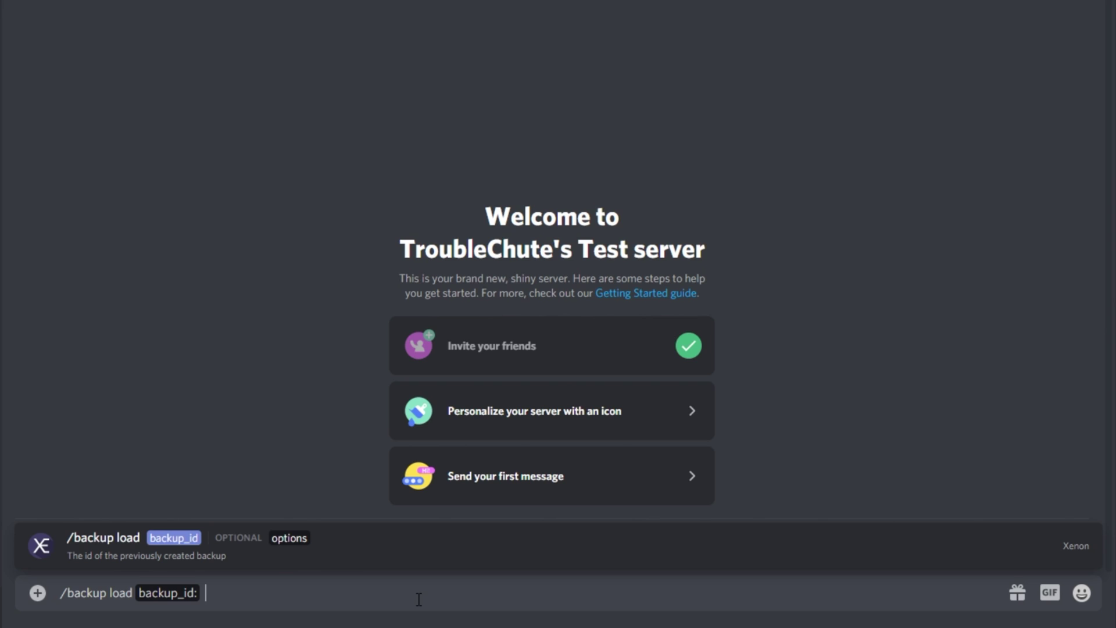
key(ctrl+v)
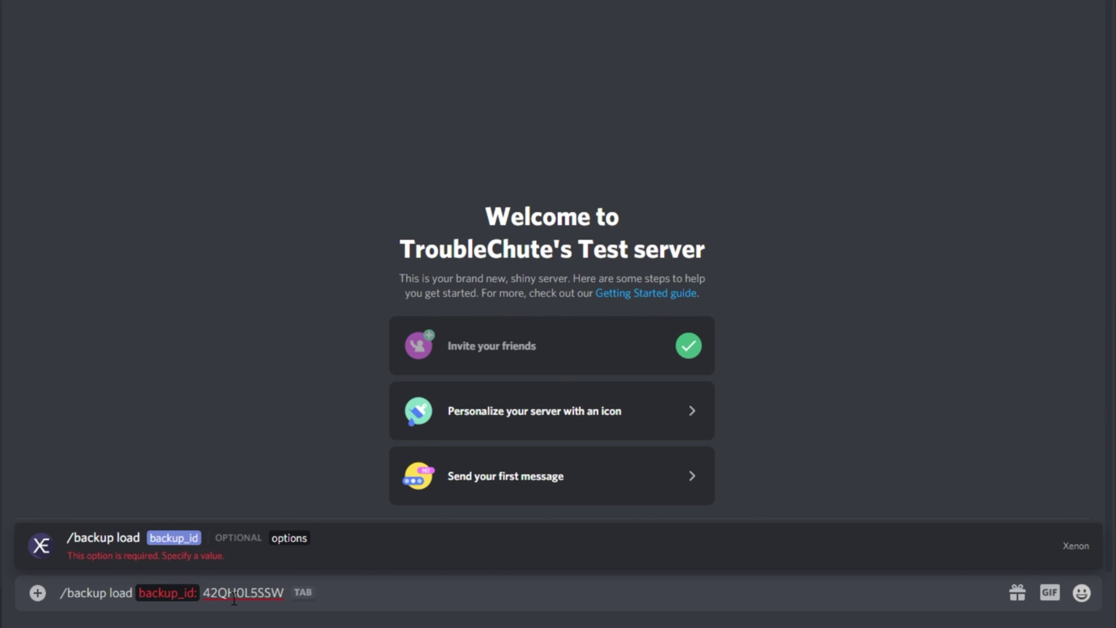
key(Return)
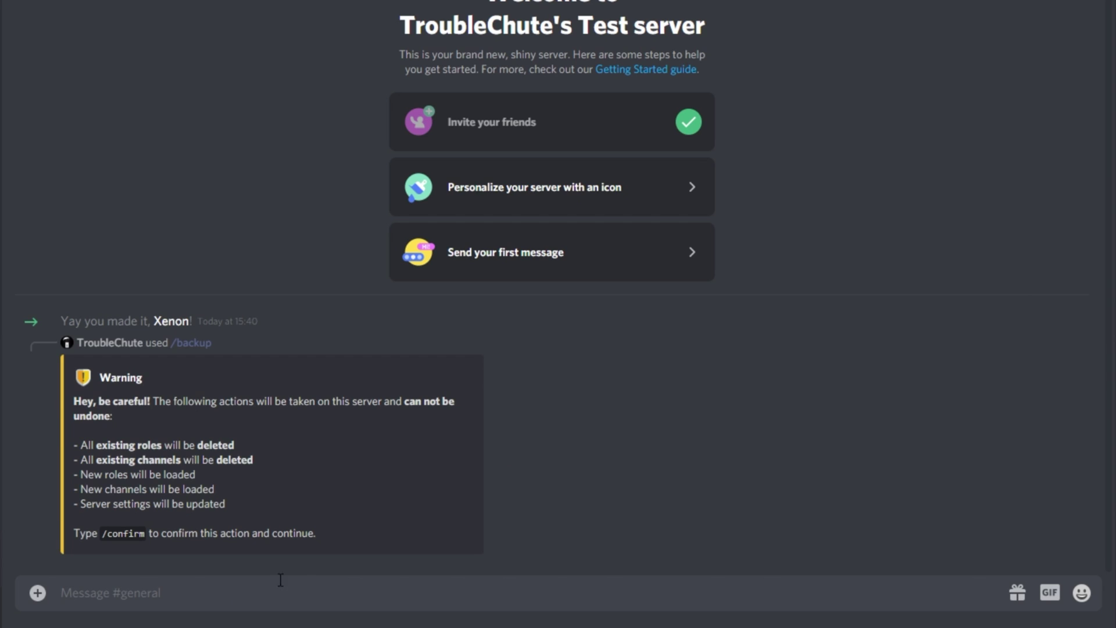
text(/confirm)
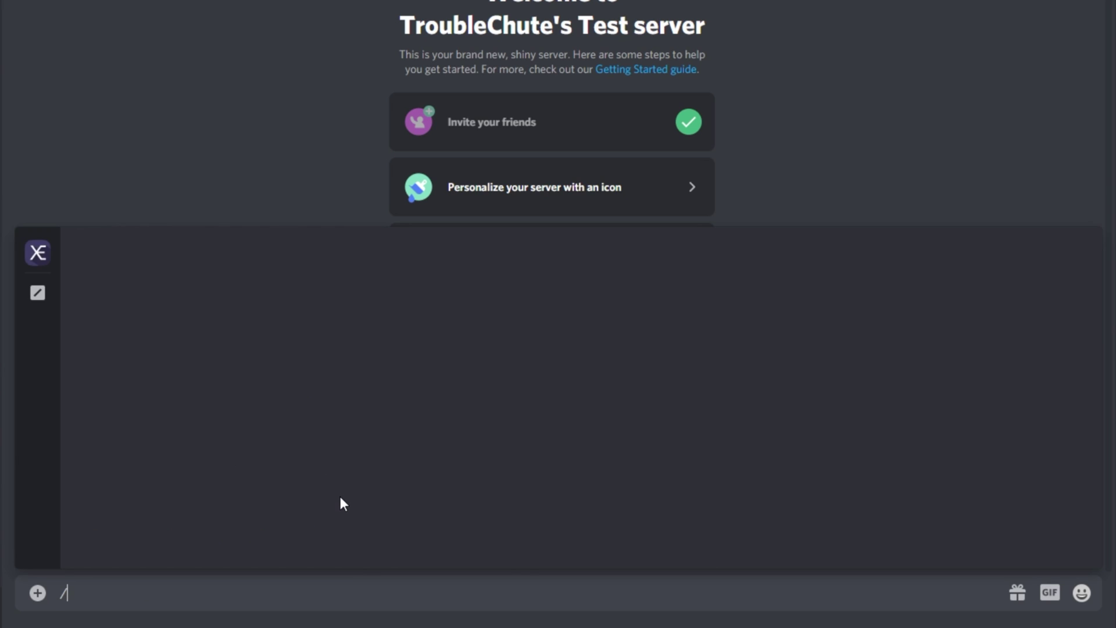
key(Return)
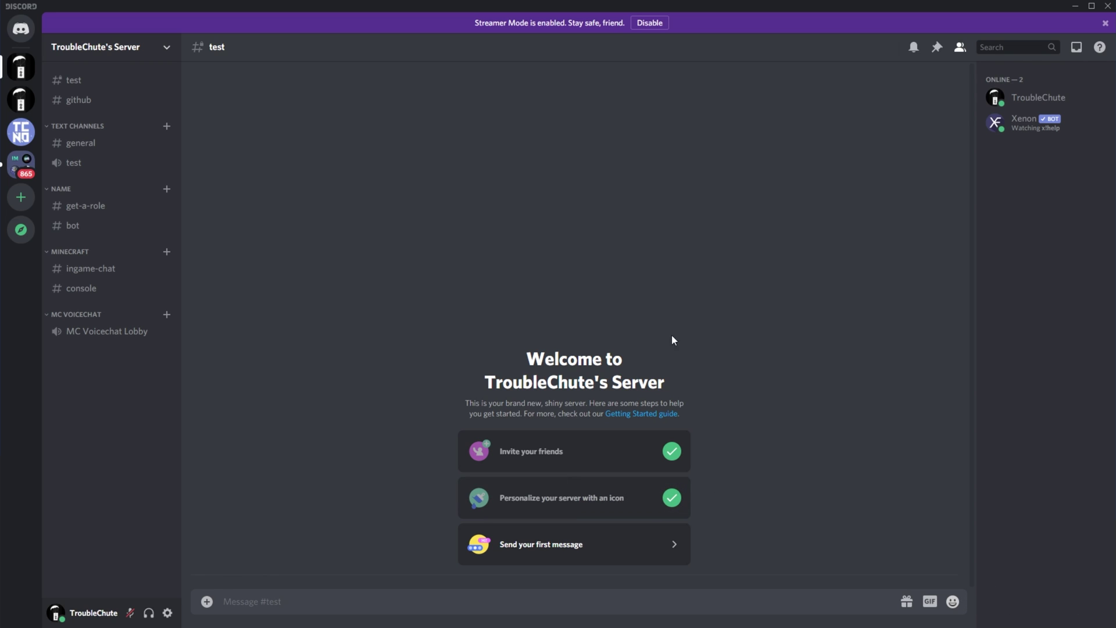
Step: Inspect the Roles list and scroll the Owner role's permissions, then close server settings
click(143, 54)
click(128, 125)
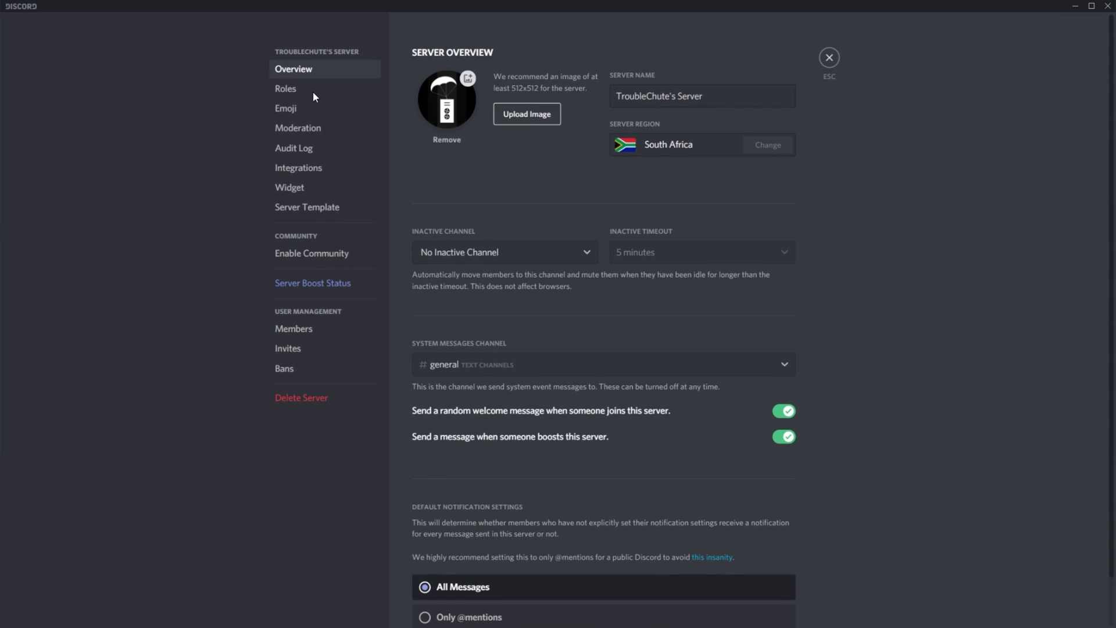
click(313, 91)
click(456, 91)
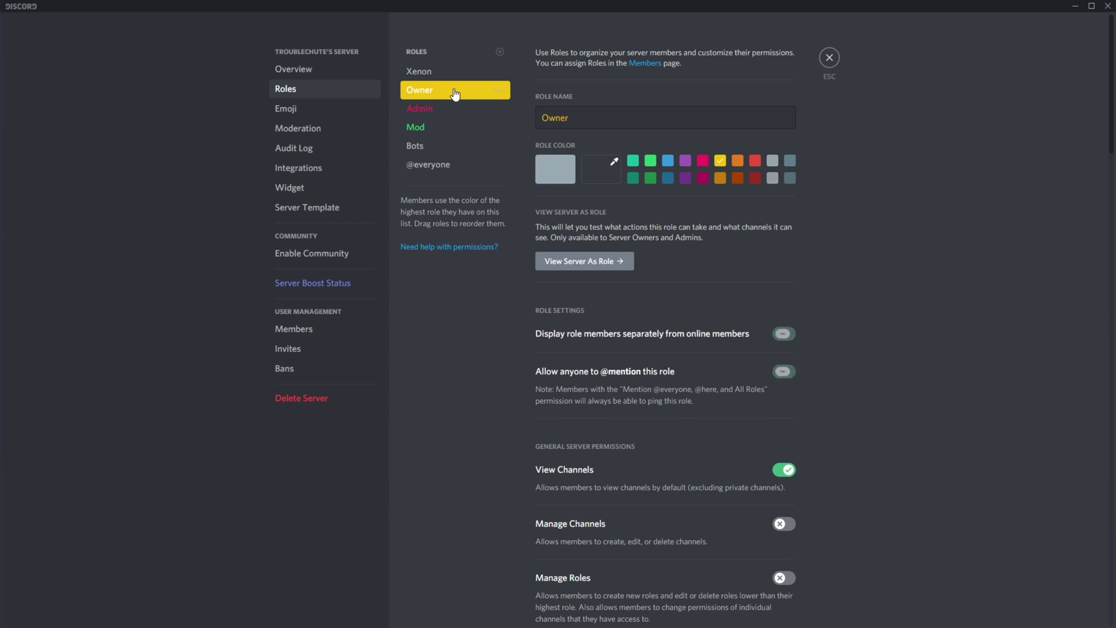
scroll(654, 399, down, 7)
key(Escape)
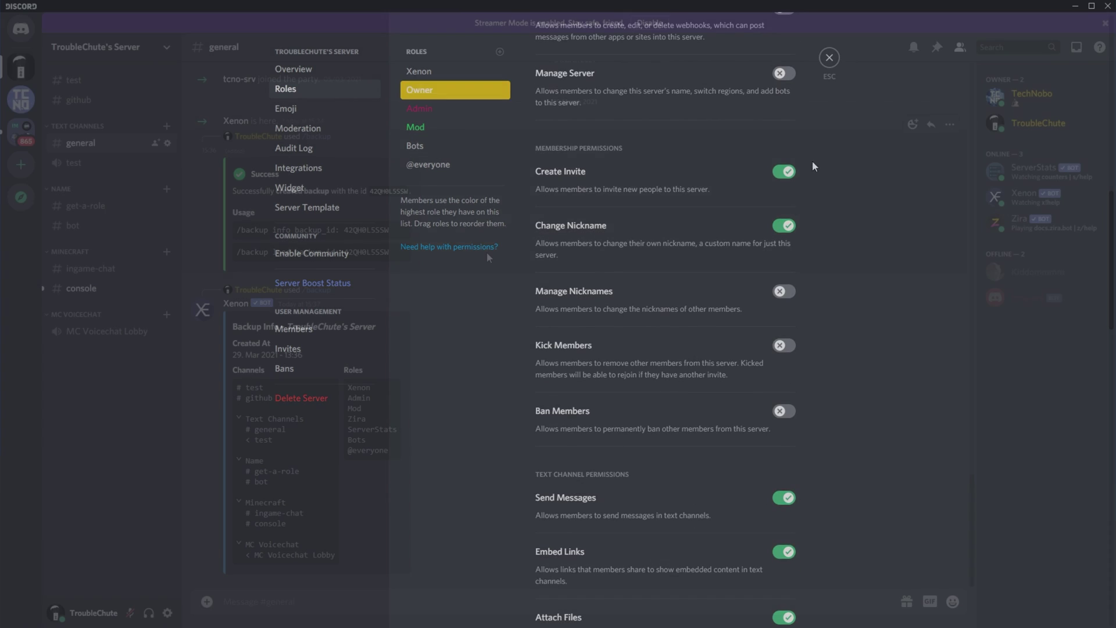
Step: Delete the older backup by its pasted id, then turn on automatic backups with /backup interval on
click(571, 609)
text(/backup delete)
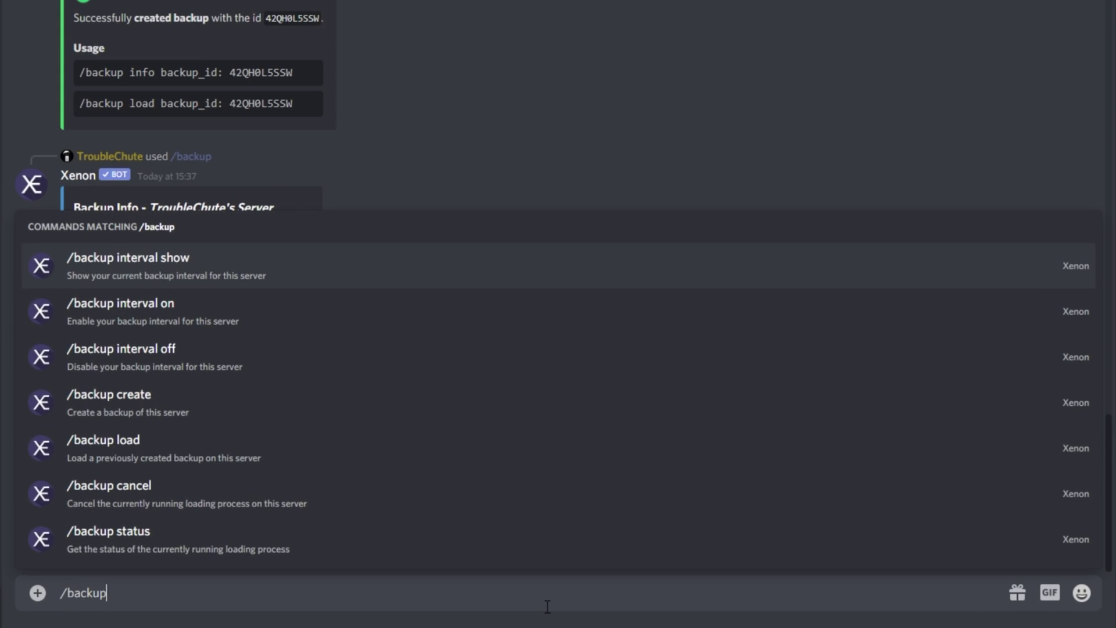
key(Tab)
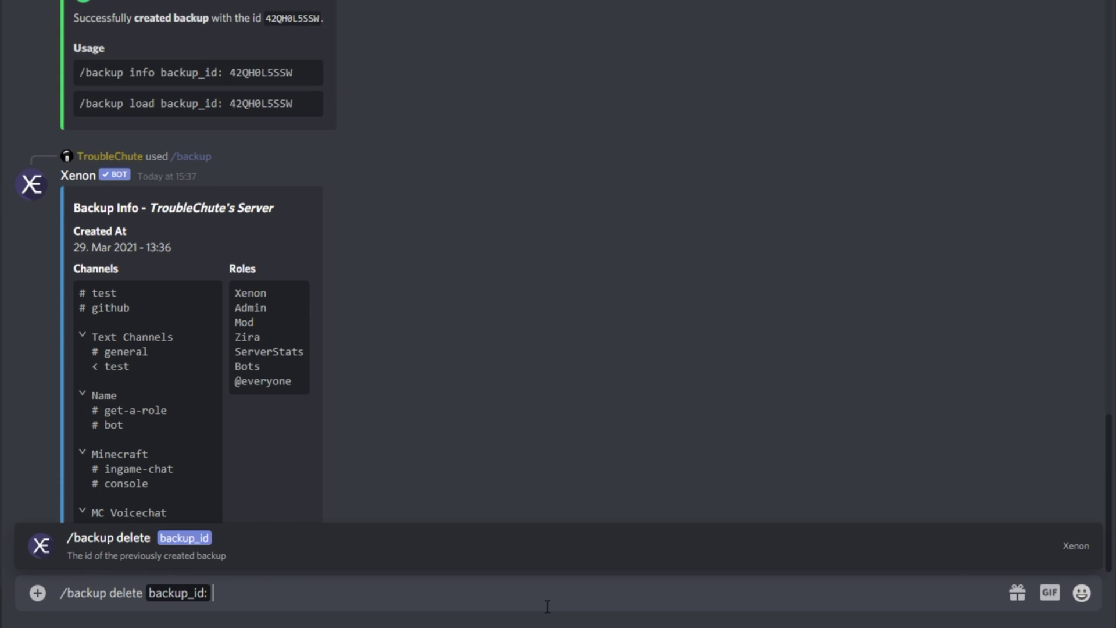
text(42QH0L5SSW)
key(Return)
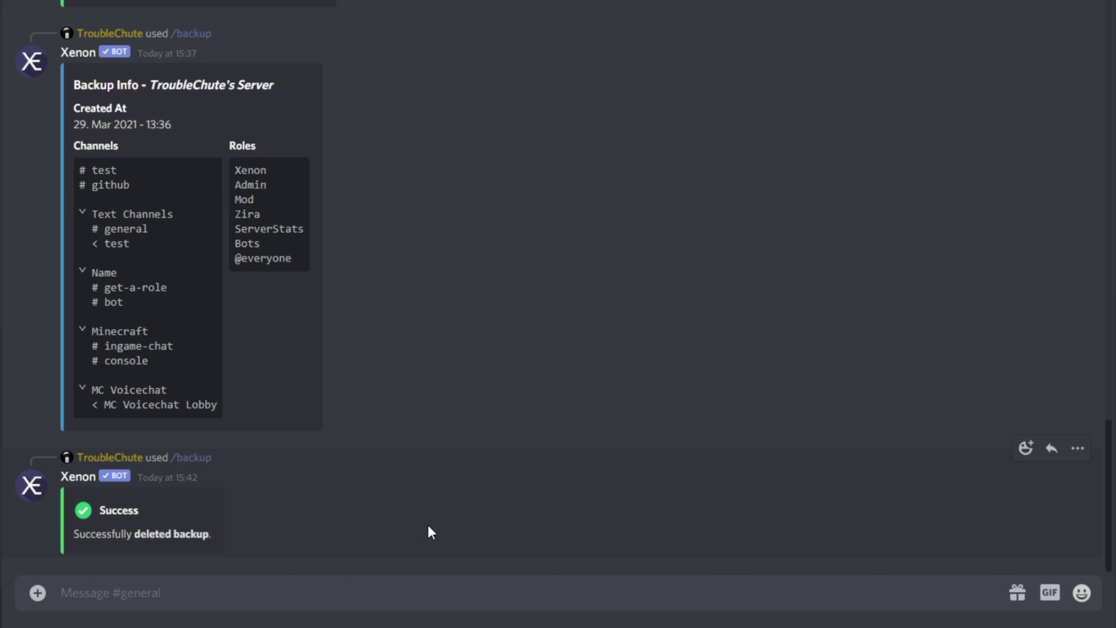
text(/bac)
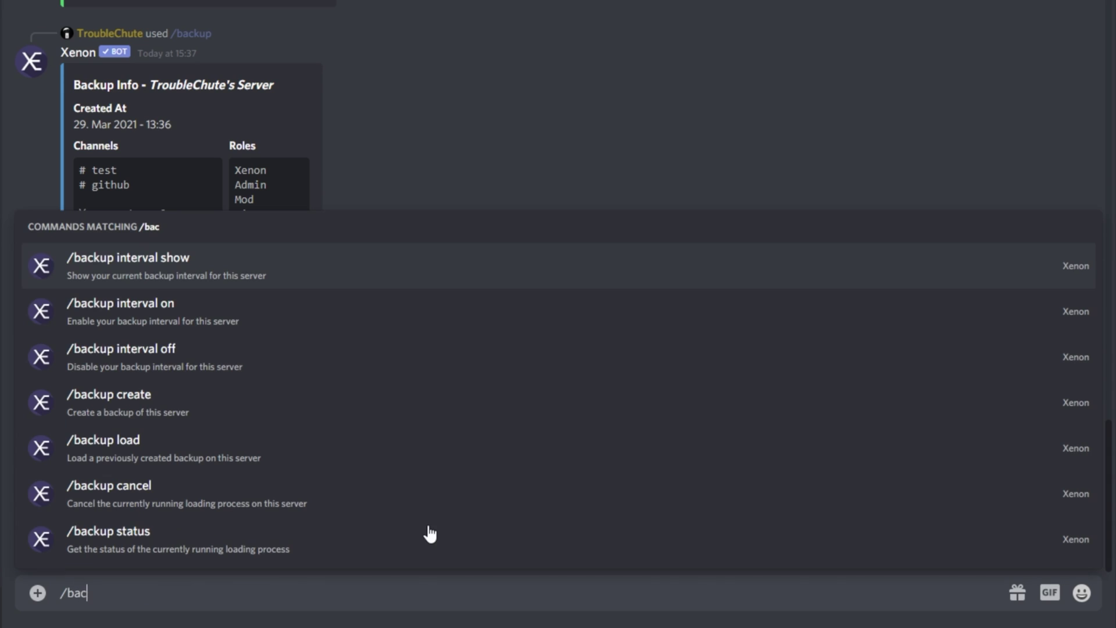
text(kup interval on)
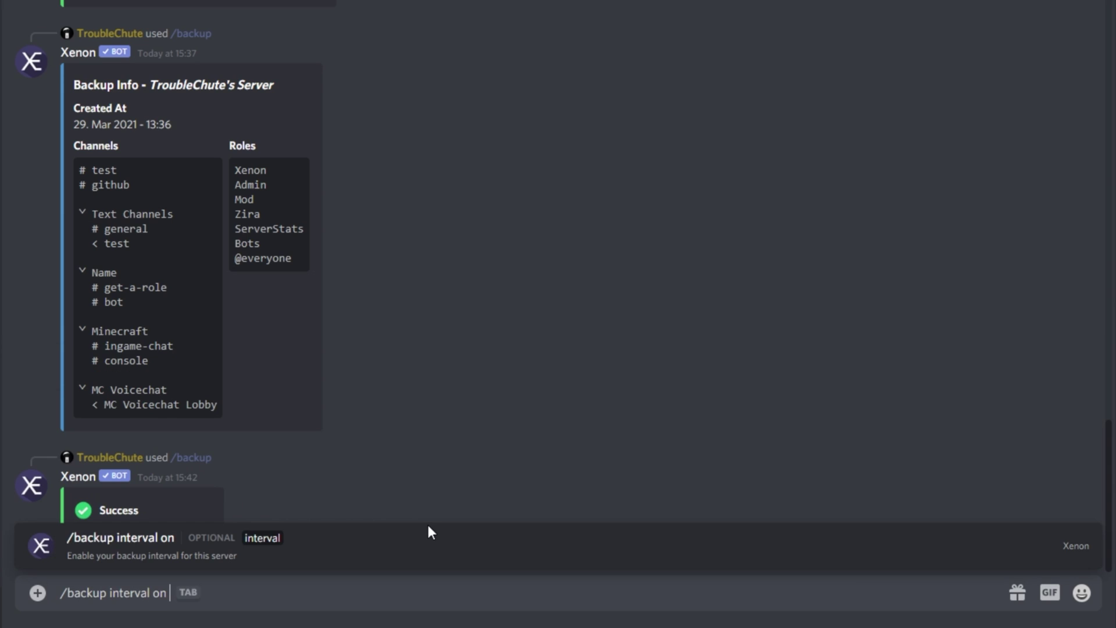
key(Return)
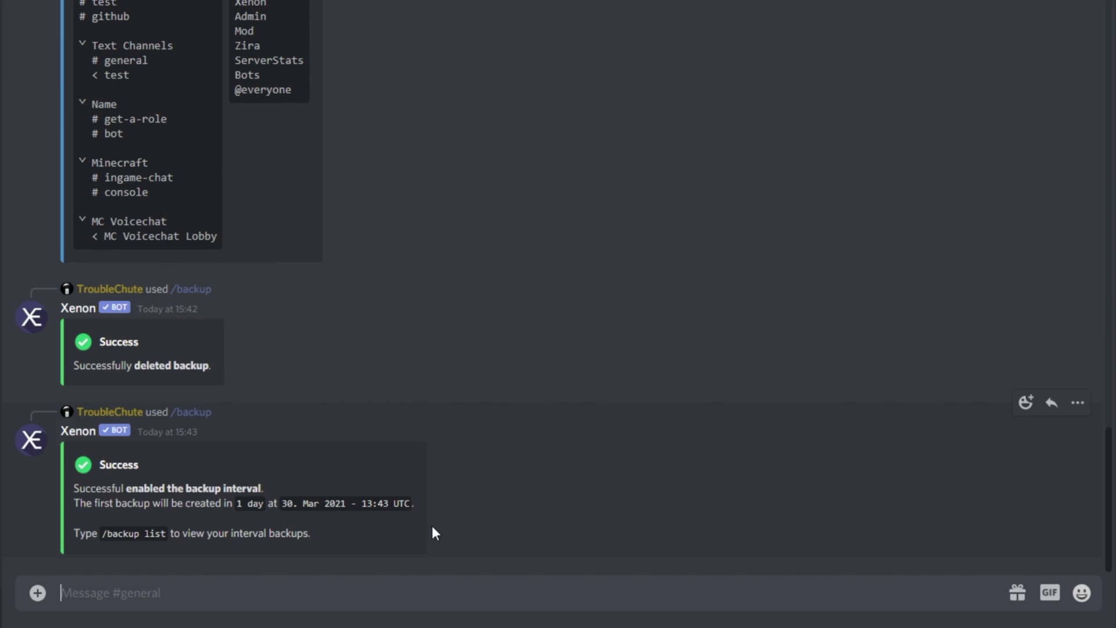
Step: Run /backup list and select the first backup's id and date
text(/backu)
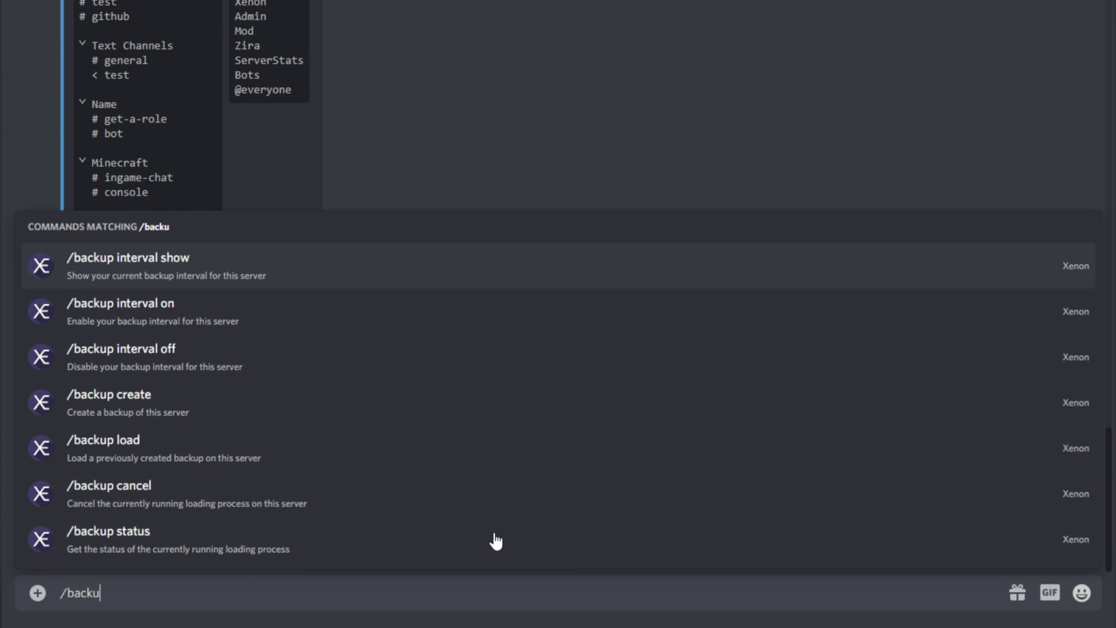
text(p list)
key(Return)
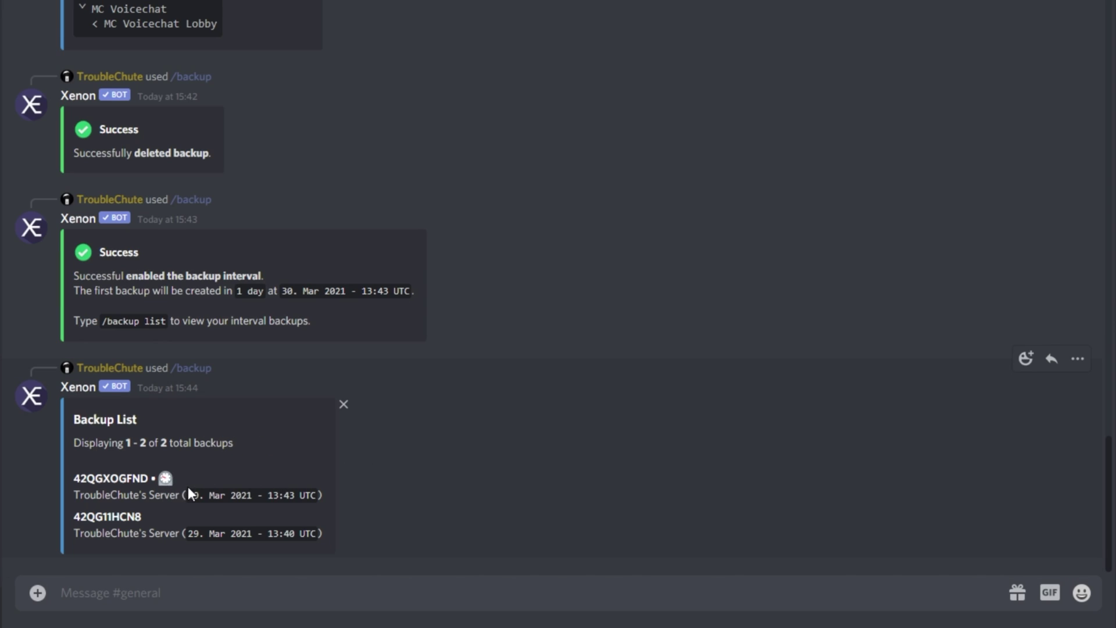
double_click(135, 479)
drag(294, 495, 188, 497)
click(379, 494)
Step: Set Xenon's /settings permissions level to 'Only the owner can use the relevant commands'
text(/settings per)
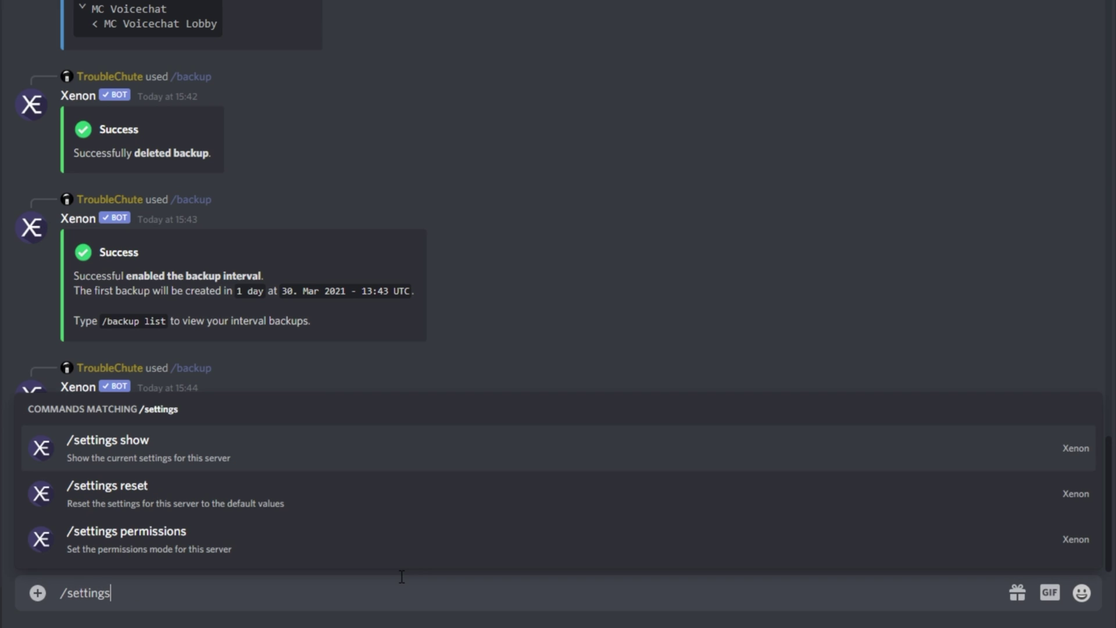
key(Tab)
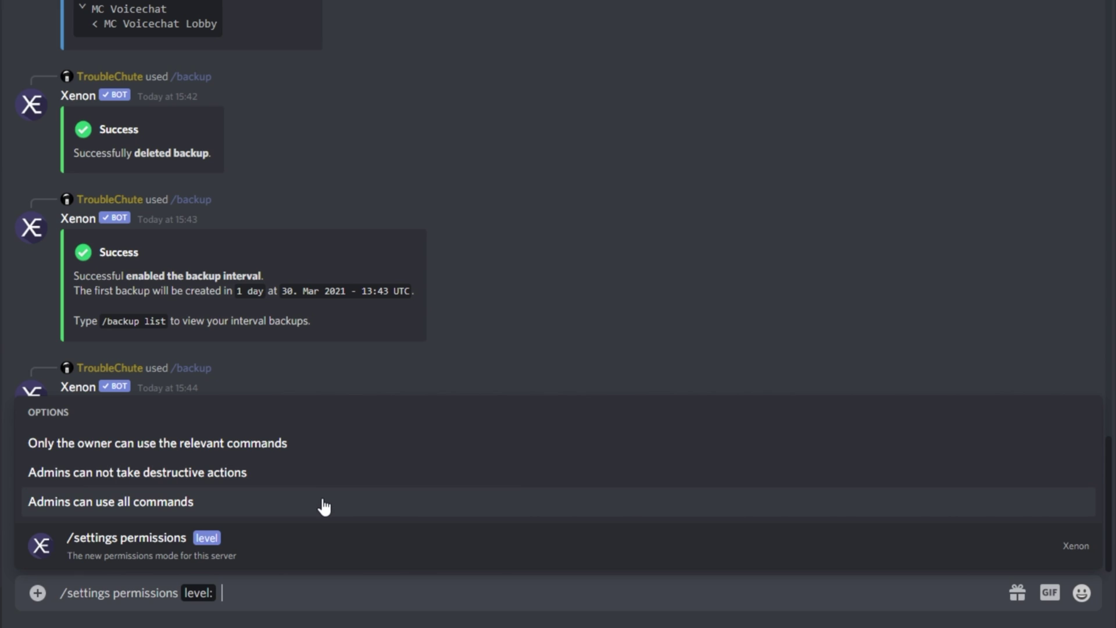
click(324, 451)
key(Return)
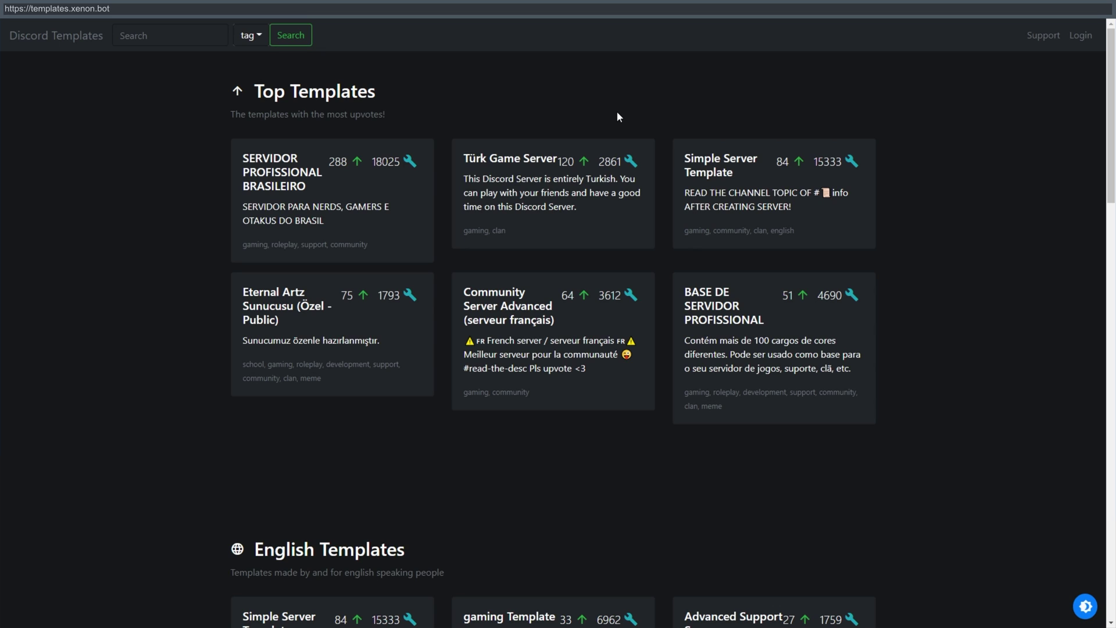
Step: Create a new Discord server from the Gaming template via Use > New Server
scroll(617, 116, down, 5)
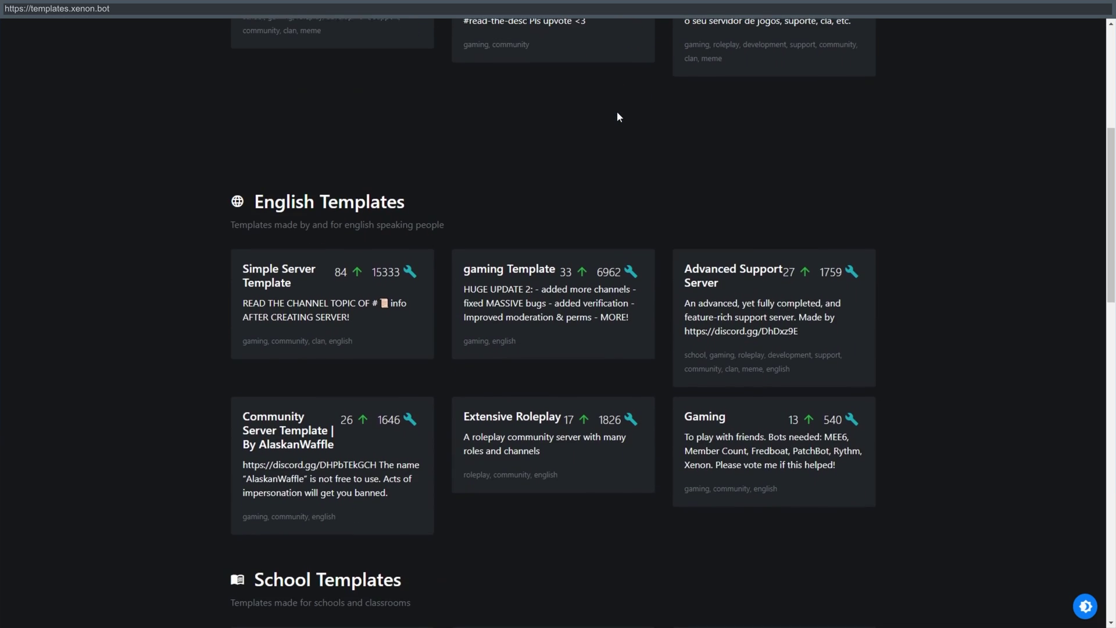
click(704, 416)
click(266, 181)
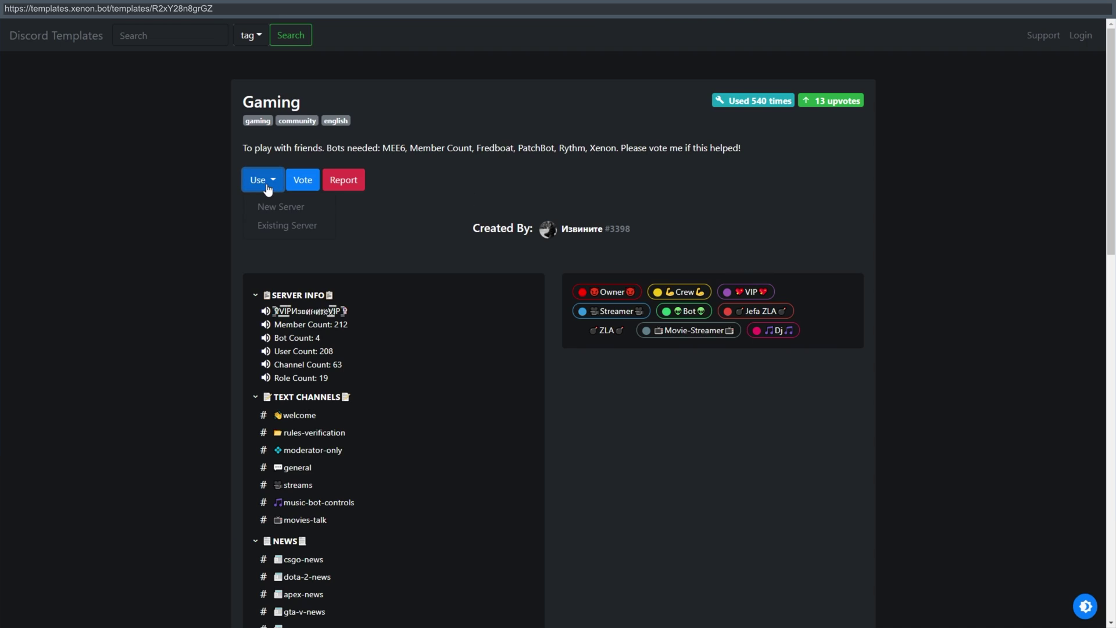
click(312, 207)
scroll(721, 327, down, 15)
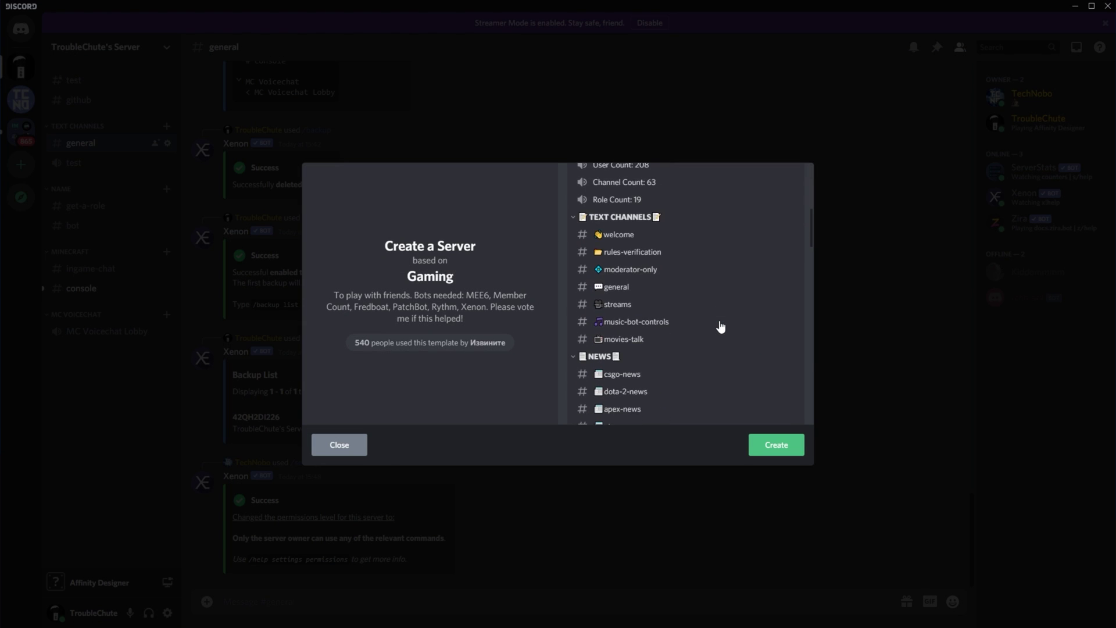
scroll(721, 326, up, 15)
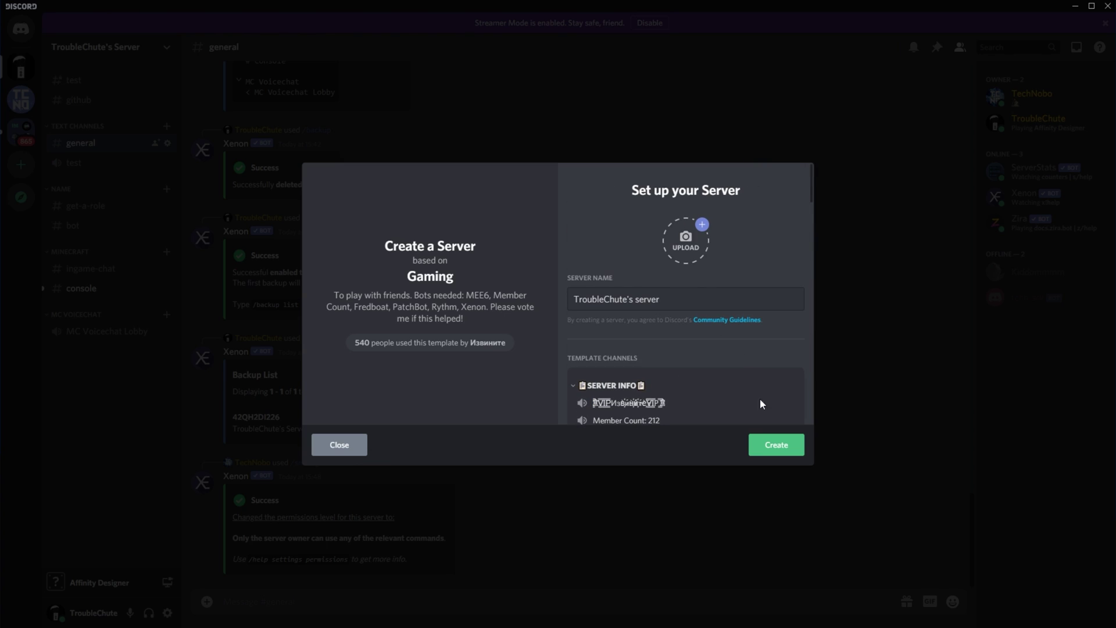
click(779, 445)
Step: Show the Existing Server instructions and highlight the /template load command
scroll(106, 109, down, 15)
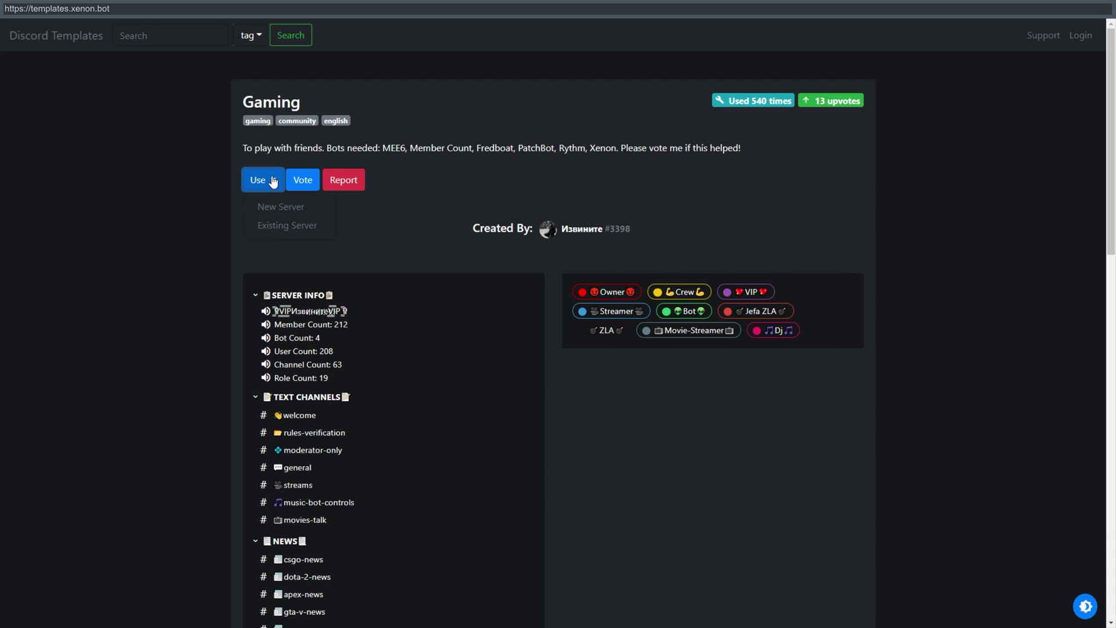
click(263, 179)
click(317, 219)
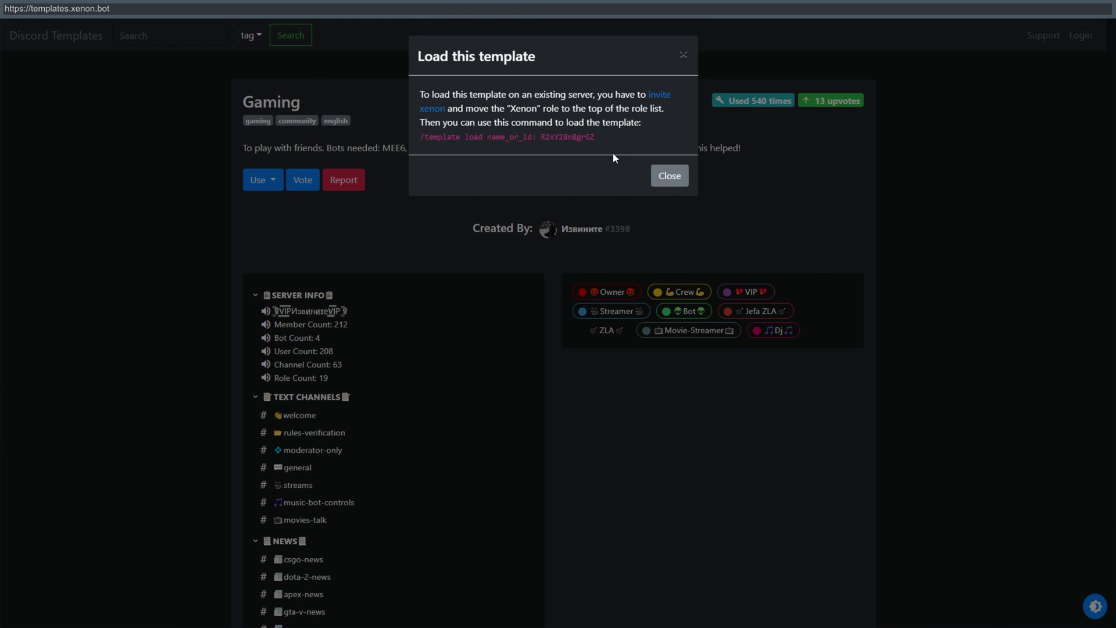
drag(608, 140, 419, 145)
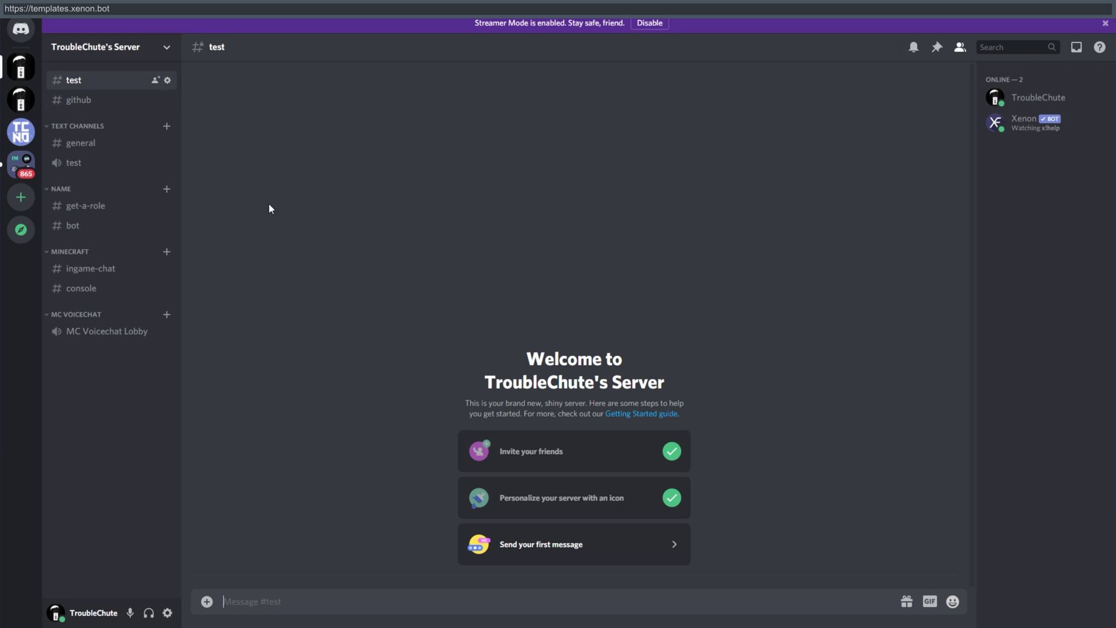
Step: Load the Gaming template onto the server with Xenon's /template load, then /confirm
text(/template load name_or_id: R2xY28n8grGZ)
key(Return)
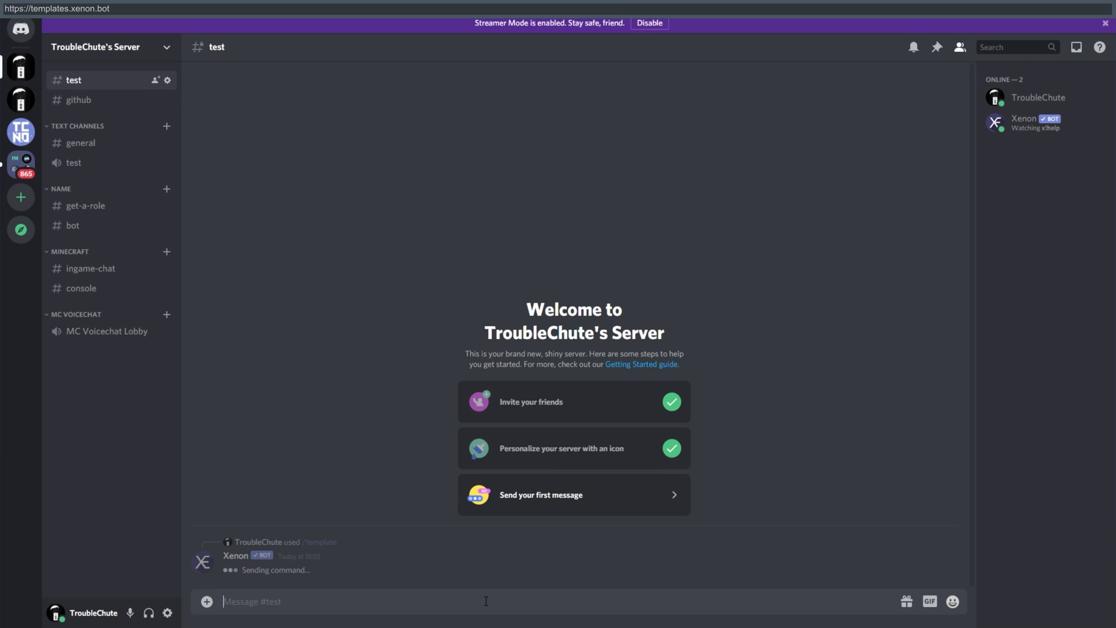
text(/confirm)
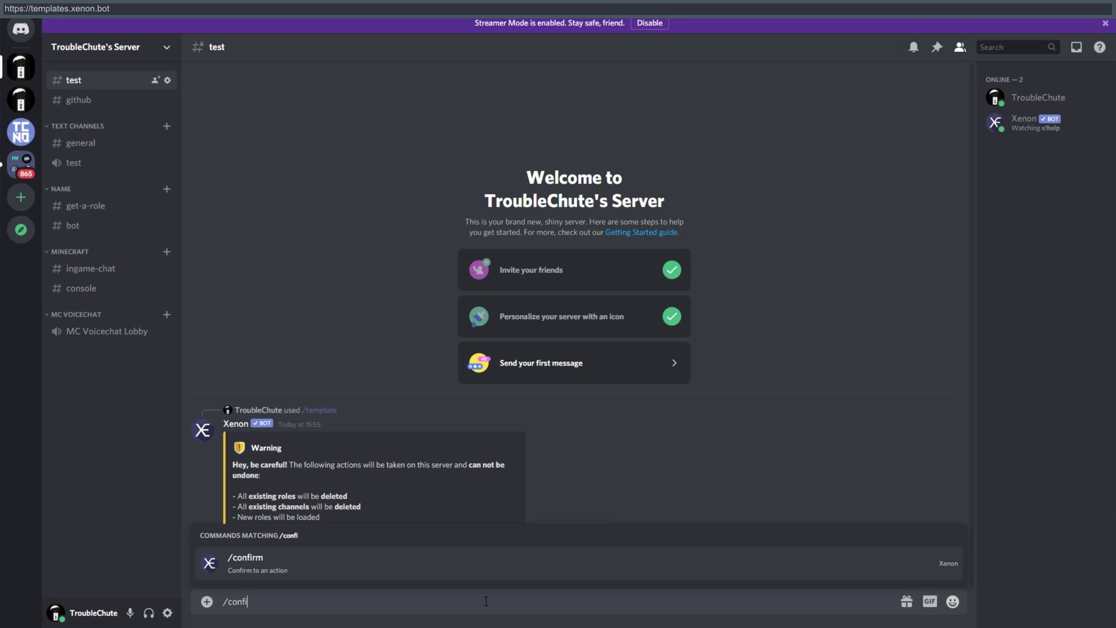
key(Return)
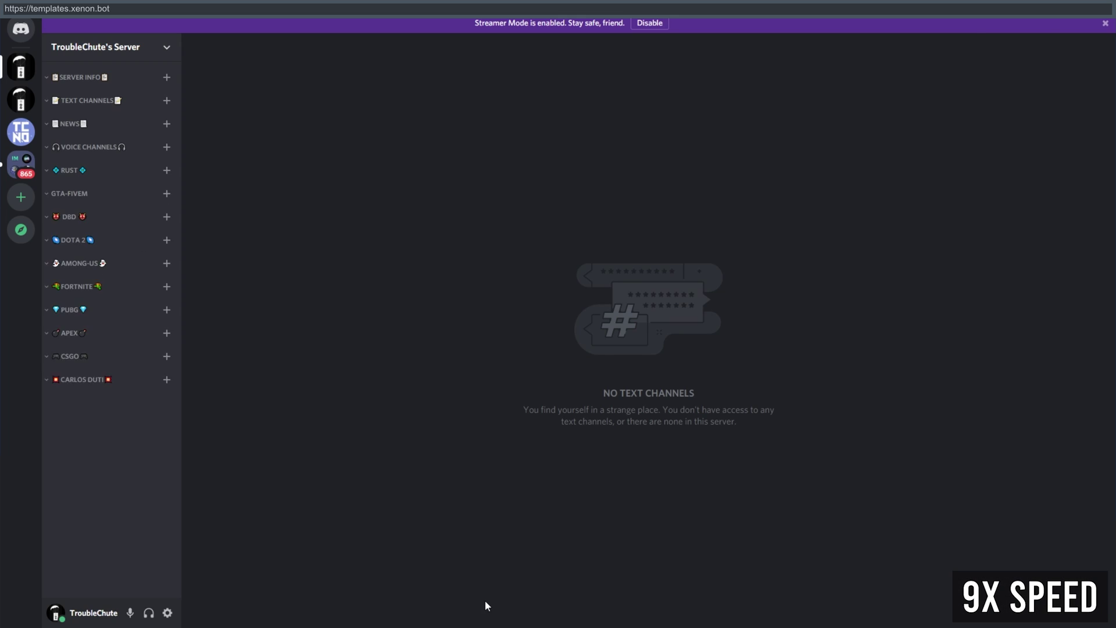
Step: Open the Roles page in the Gaming server's settings
scroll(160, 299, down, 5)
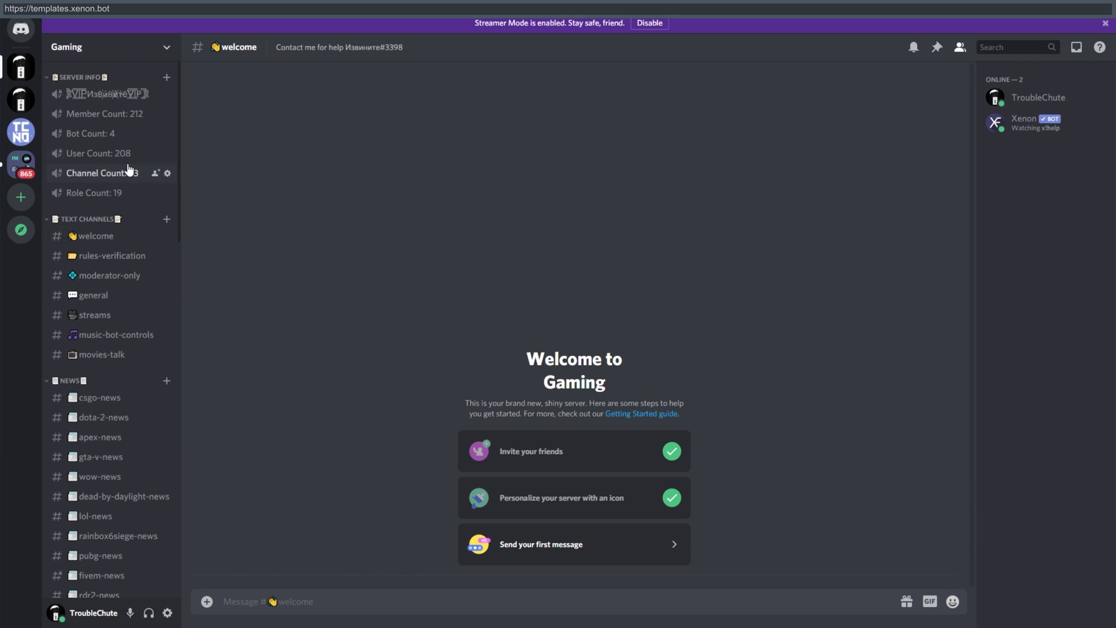
click(87, 46)
click(104, 126)
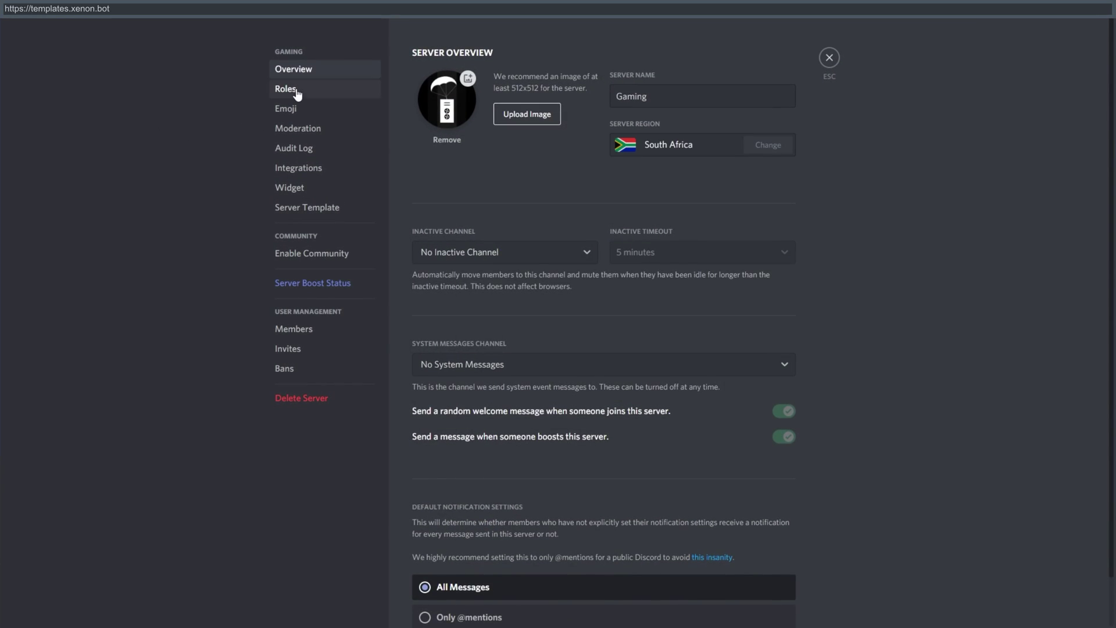
click(286, 89)
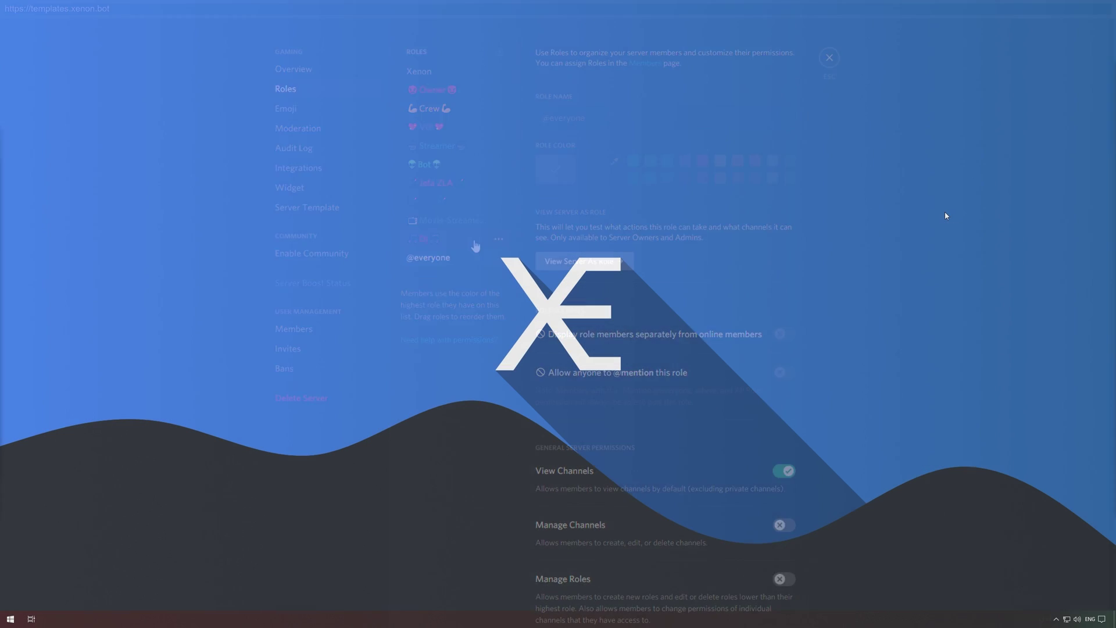